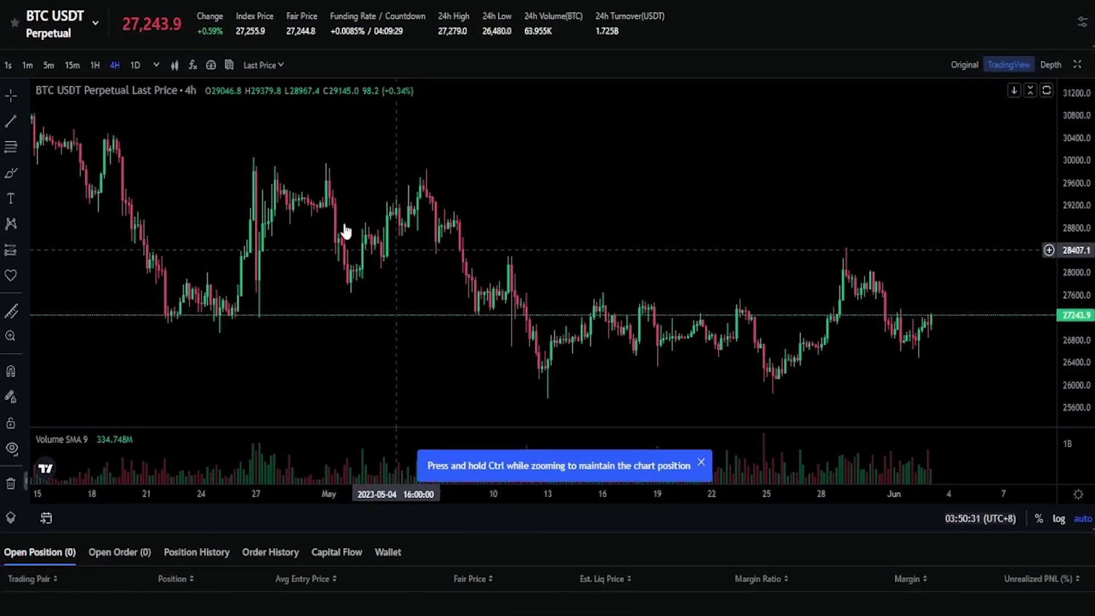
Step: On the daily chart, draw a descending trend line along the highs from 2023-04-14 at about 30737 to about 2023-07-06
left_click(136, 66)
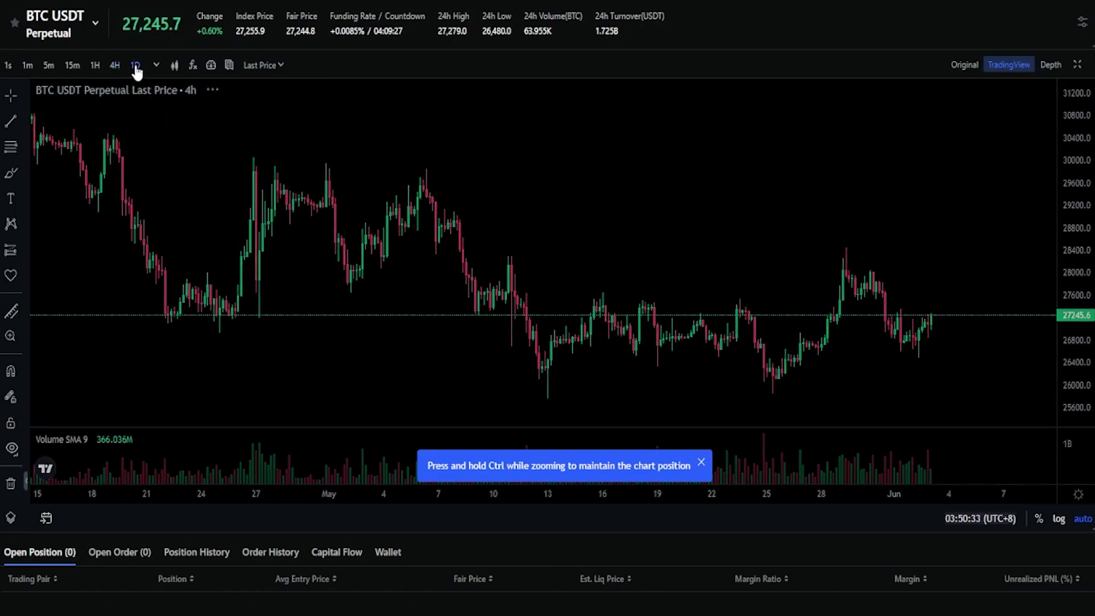
left_click_drag(803, 217, 709, 210)
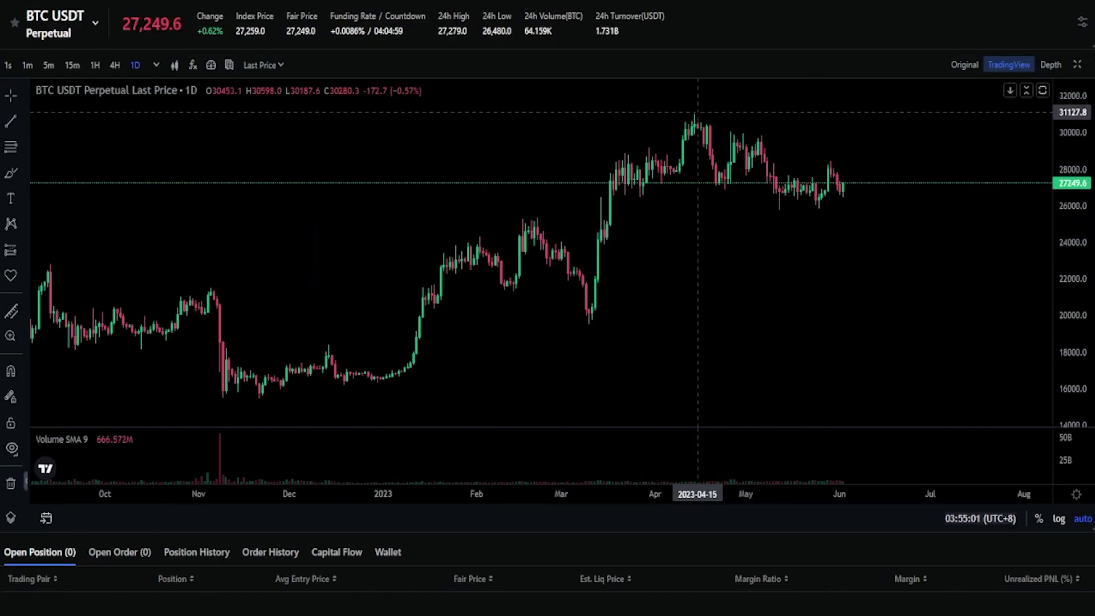
left_click(694, 118)
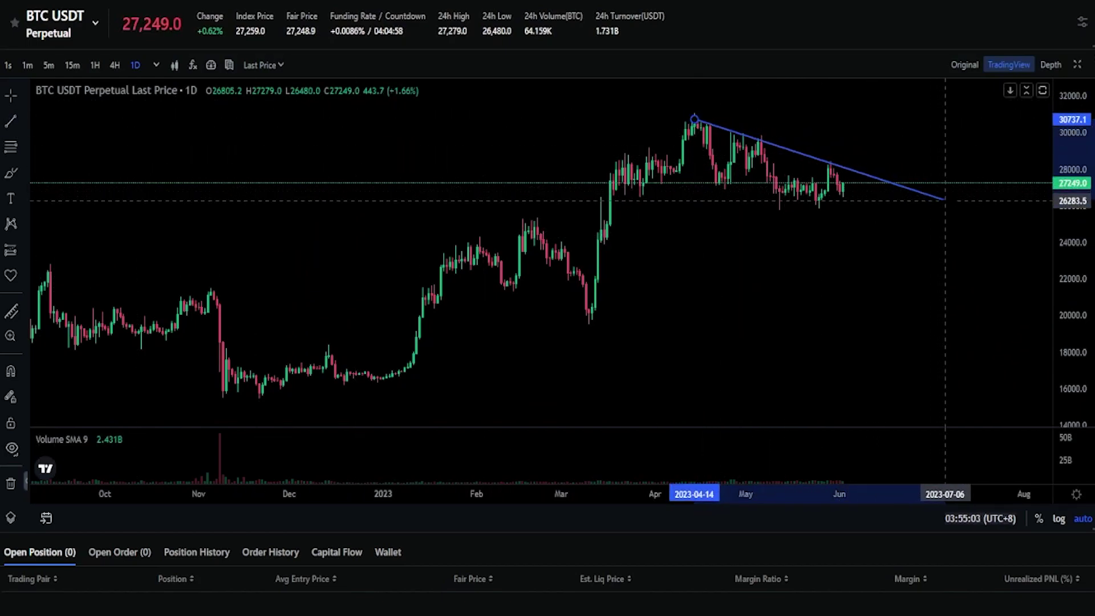
left_click(945, 203)
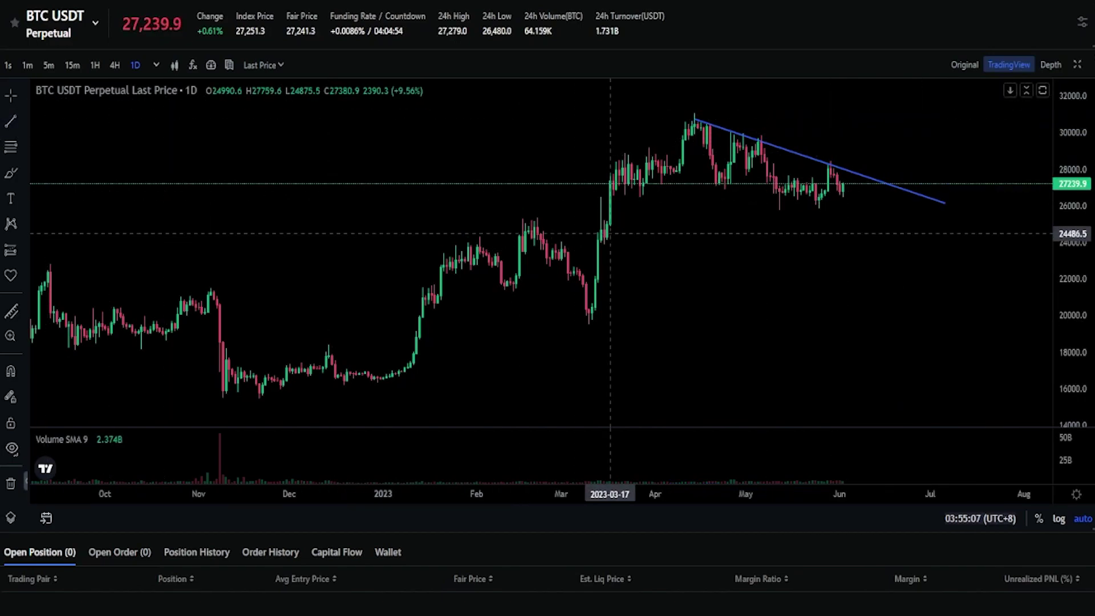
Step: Draw a lower trend line under the lows to about 2023-07-01 at 24916, and move its start point to 2023-04-07
left_click(679, 172)
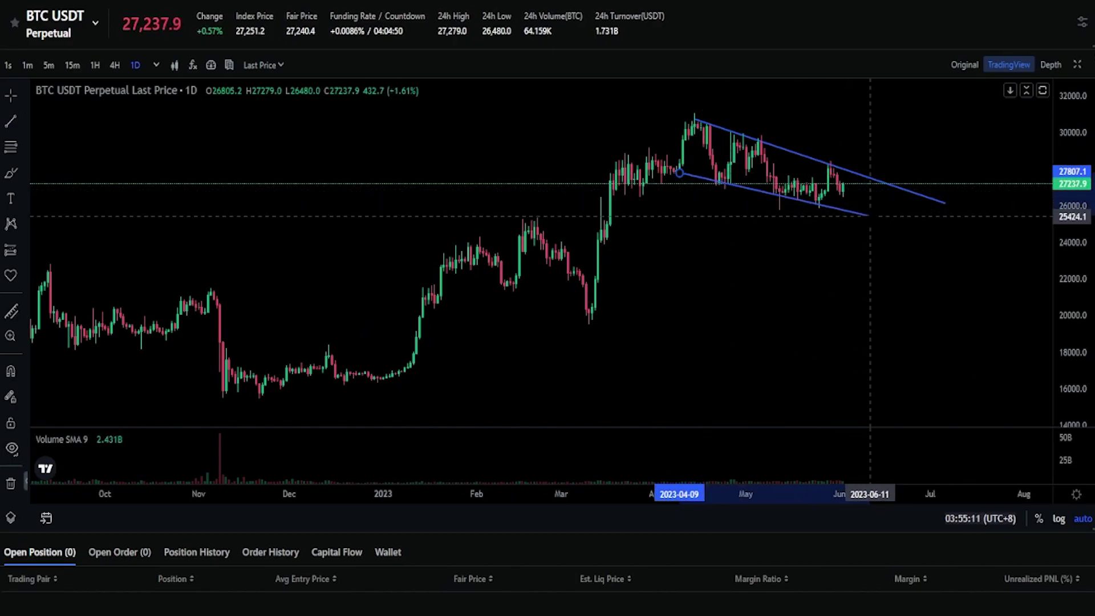
left_click(930, 225)
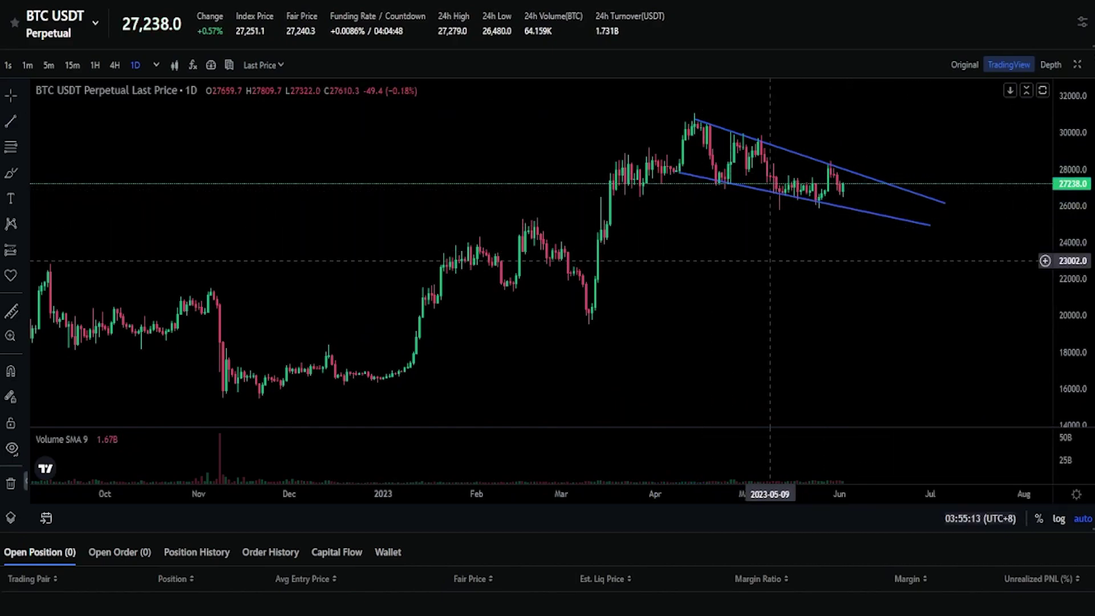
left_click(681, 174)
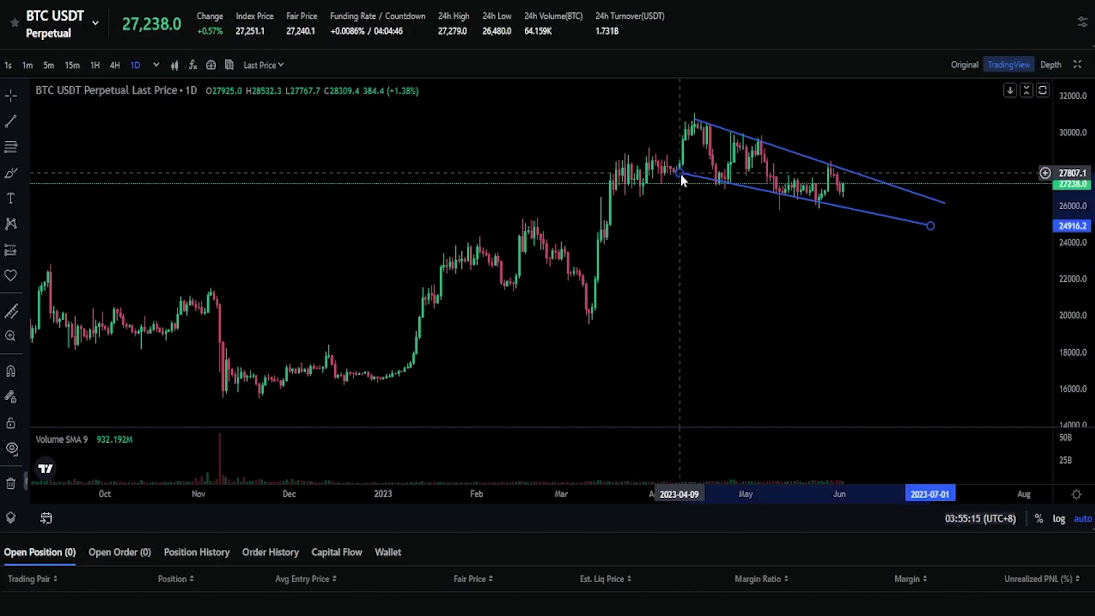
left_click_drag(680, 175, 674, 173)
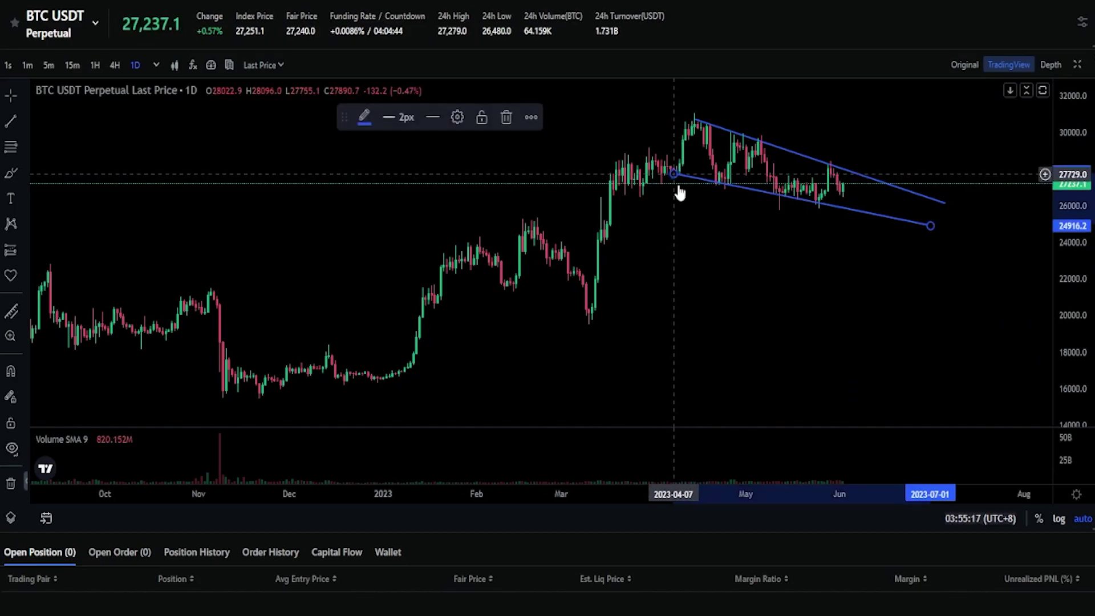
left_click(693, 198)
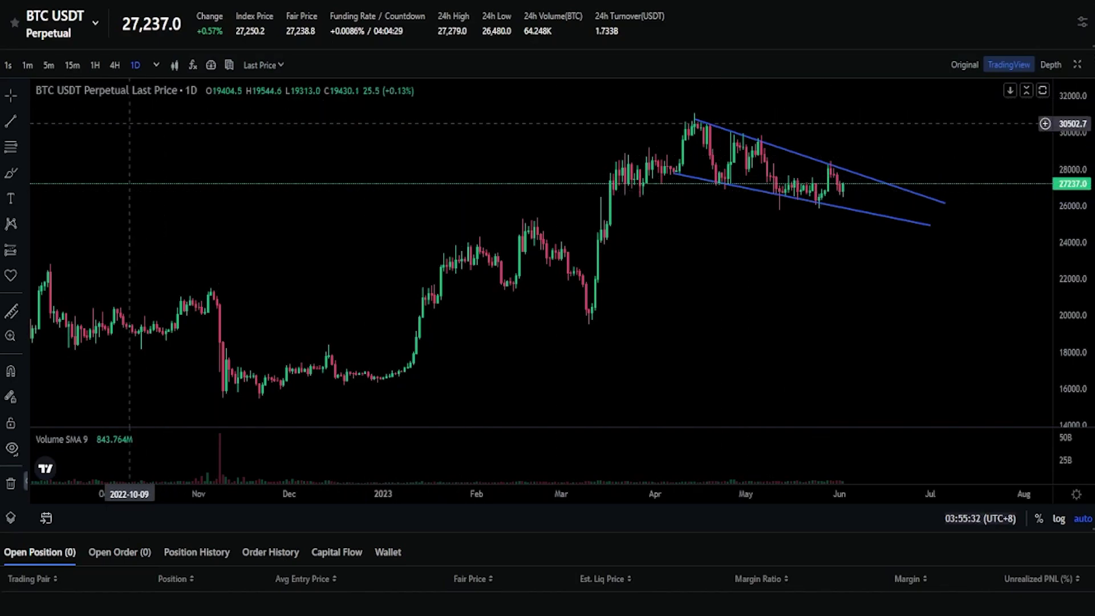
Step: Circle the November, February and April highs, the winter base and the March low with the yellow brush, and trace the November drop
left_click(11, 172)
mouse_move(551, 206)
left_mouse_down()
mouse_move(494, 214)
mouse_move(521, 247)
mouse_move(548, 205)
left_mouse_up()
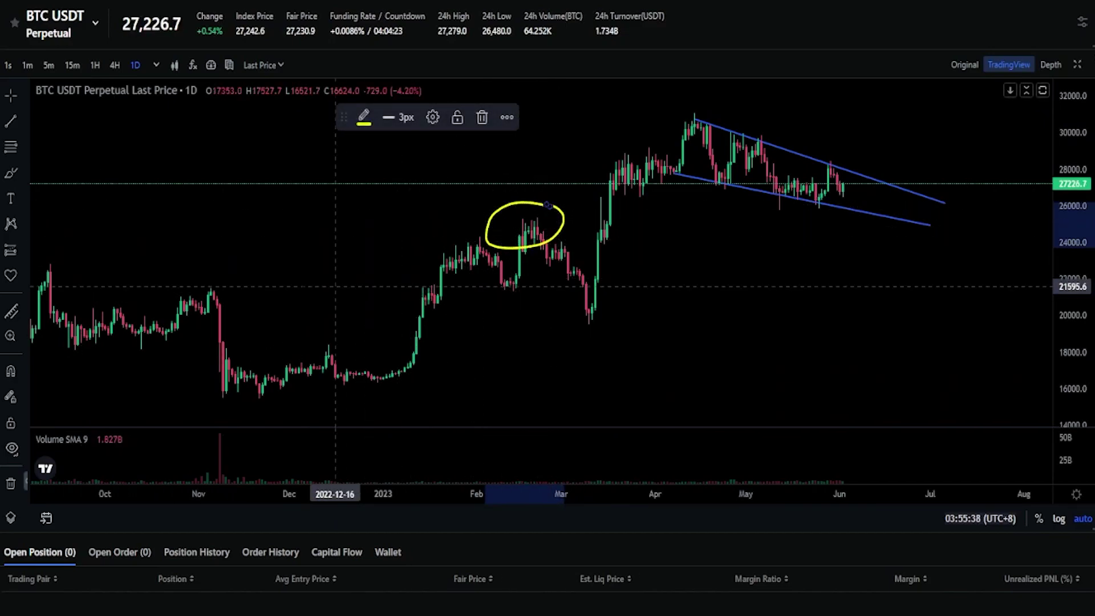
mouse_move(235, 280)
left_mouse_down()
mouse_move(166, 304)
mouse_move(235, 282)
mouse_move(231, 371)
left_mouse_up()
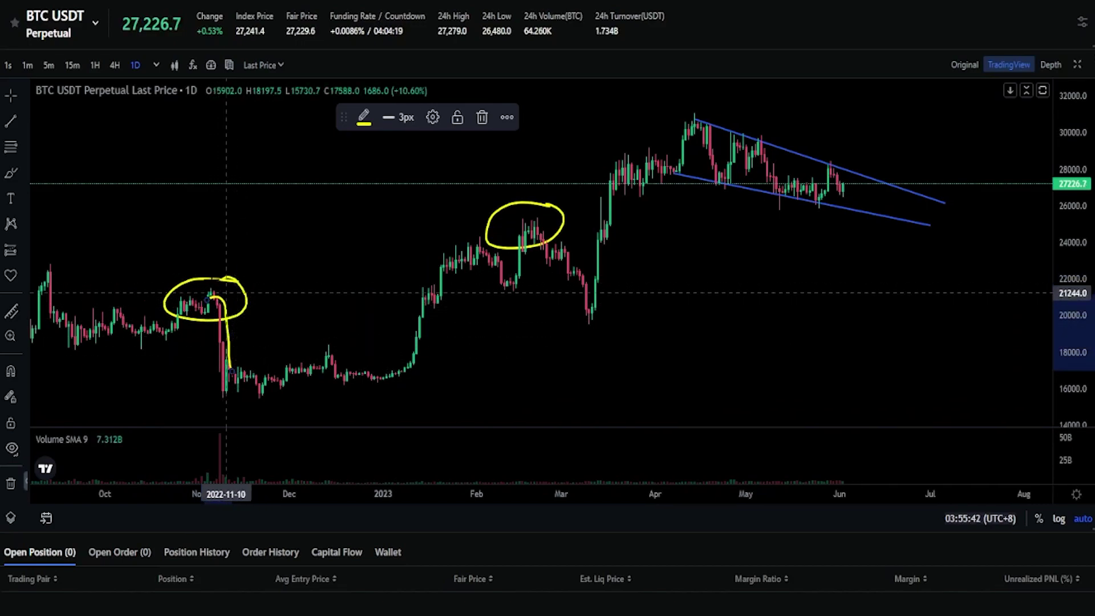
mouse_move(616, 299)
left_mouse_down()
mouse_move(593, 299)
mouse_move(622, 325)
left_mouse_up()
mouse_move(432, 363)
left_mouse_down()
mouse_move(293, 359)
mouse_move(201, 385)
mouse_move(396, 408)
mouse_move(456, 369)
mouse_move(416, 361)
left_mouse_up()
mouse_move(722, 101)
left_mouse_down()
mouse_move(708, 99)
mouse_move(674, 141)
mouse_move(726, 112)
mouse_move(721, 98)
left_mouse_up()
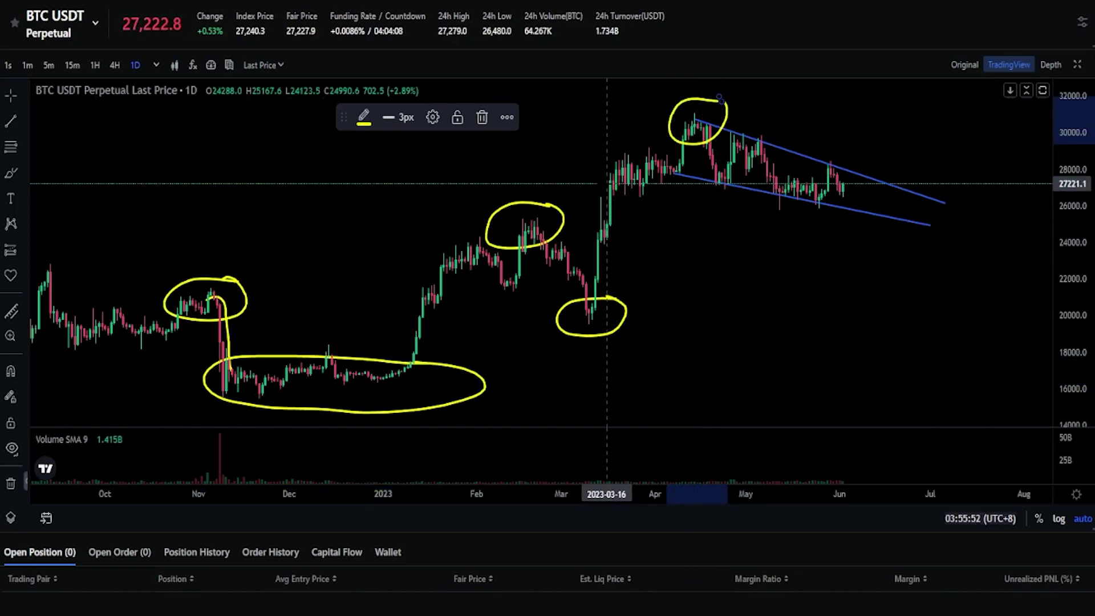
left_click_drag(507, 204, 559, 203)
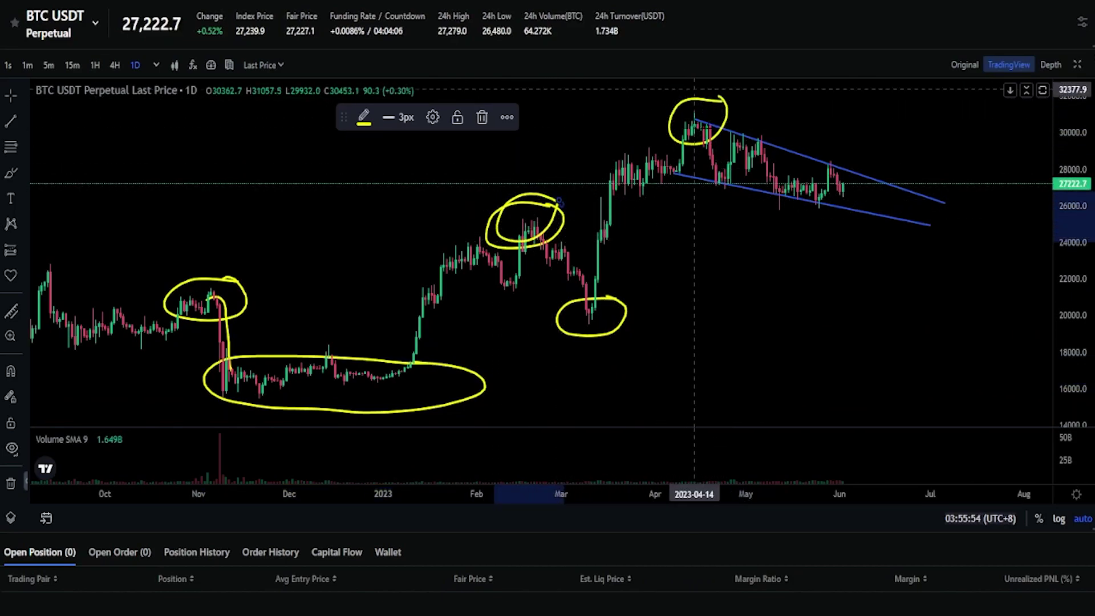
Step: Undo all the yellow brush markings on the chart
key("ctrl+z")
key("ctrl+z")
key("ctrl+z")
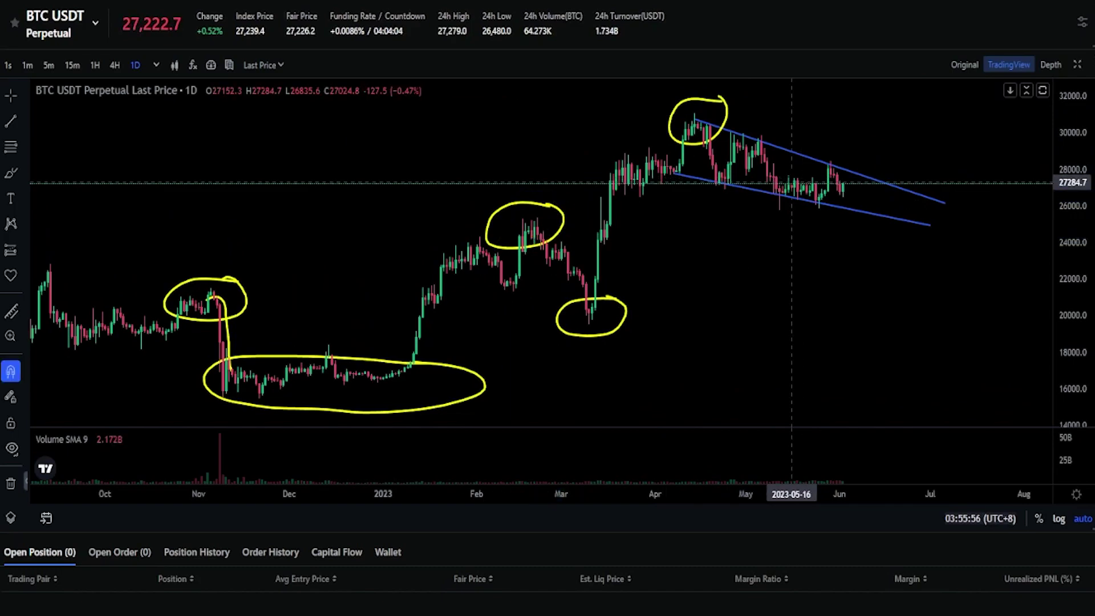
key("ctrl+z")
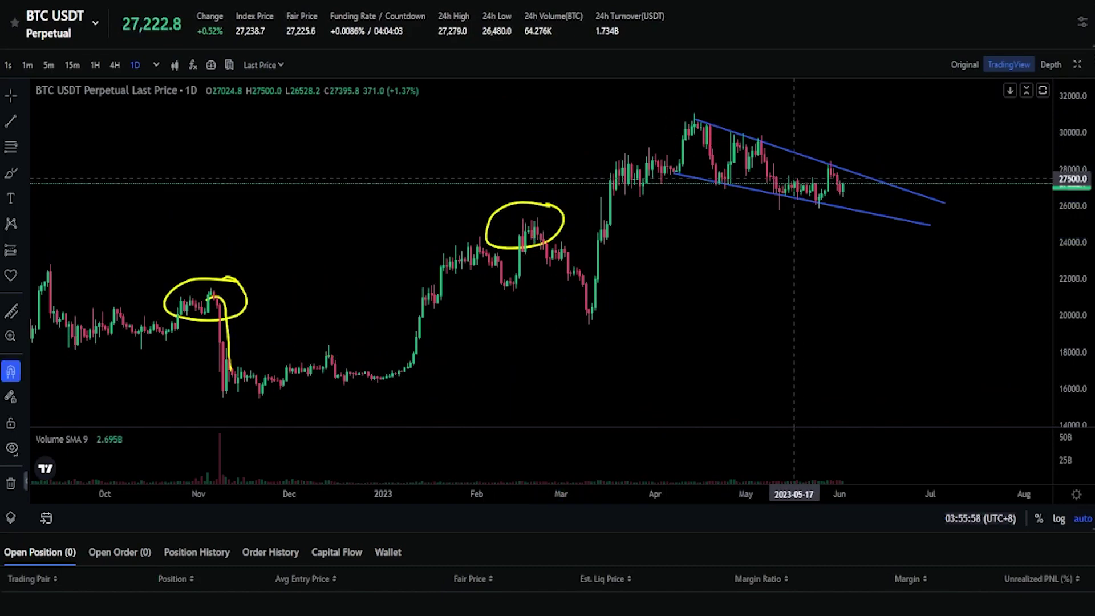
key("ctrl+z")
key("ctrl+z")
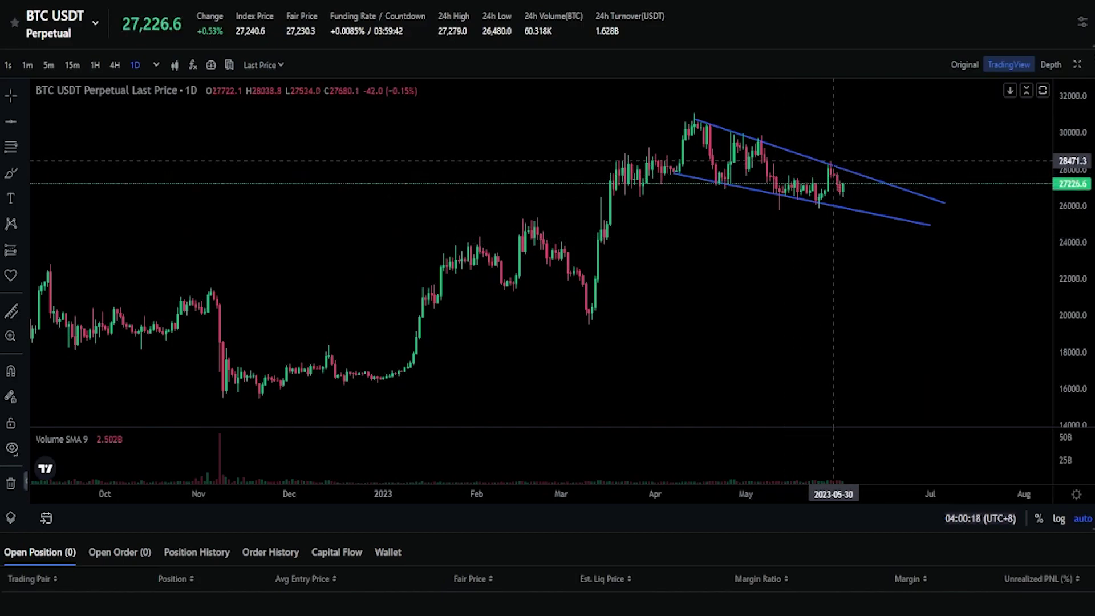
Step: Place a horizontal line at about 28471.3, at the late-May high where price meets the upper trend line
left_click(834, 160)
right_click(832, 162)
left_click(840, 131)
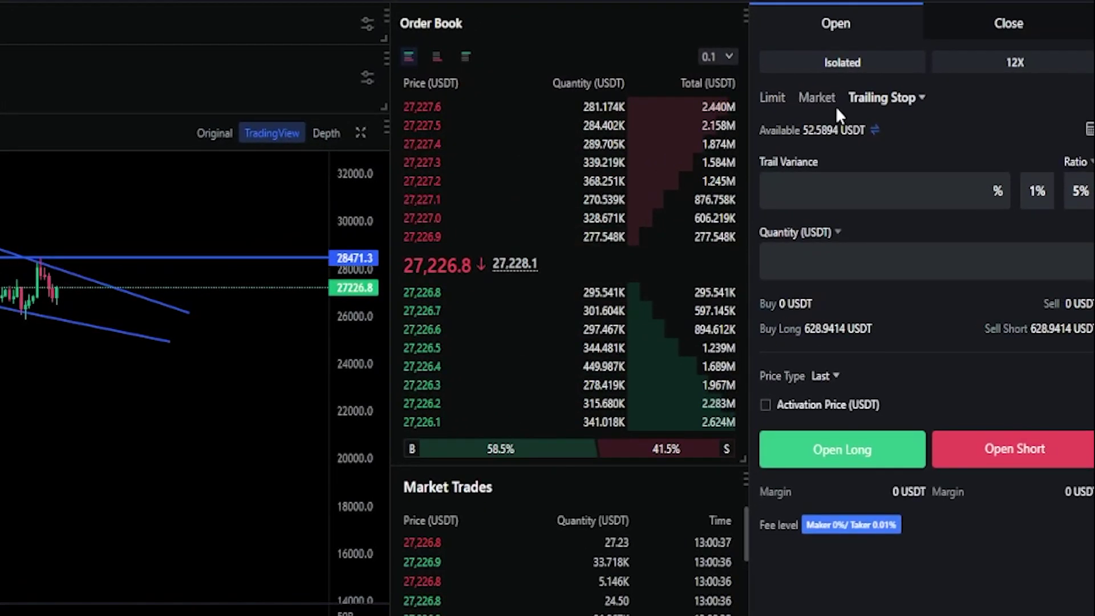
Step: Switch the order type from Trailing Stop to Trigger and set the trigger price to 28471 USDT
left_click(921, 98)
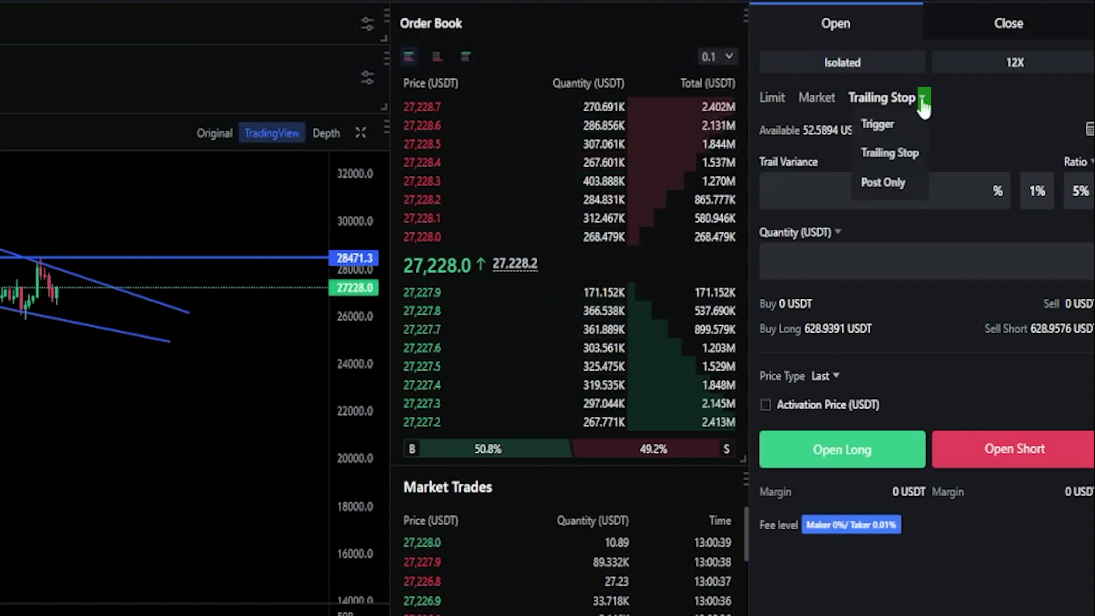
left_click(878, 125)
left_click(795, 194)
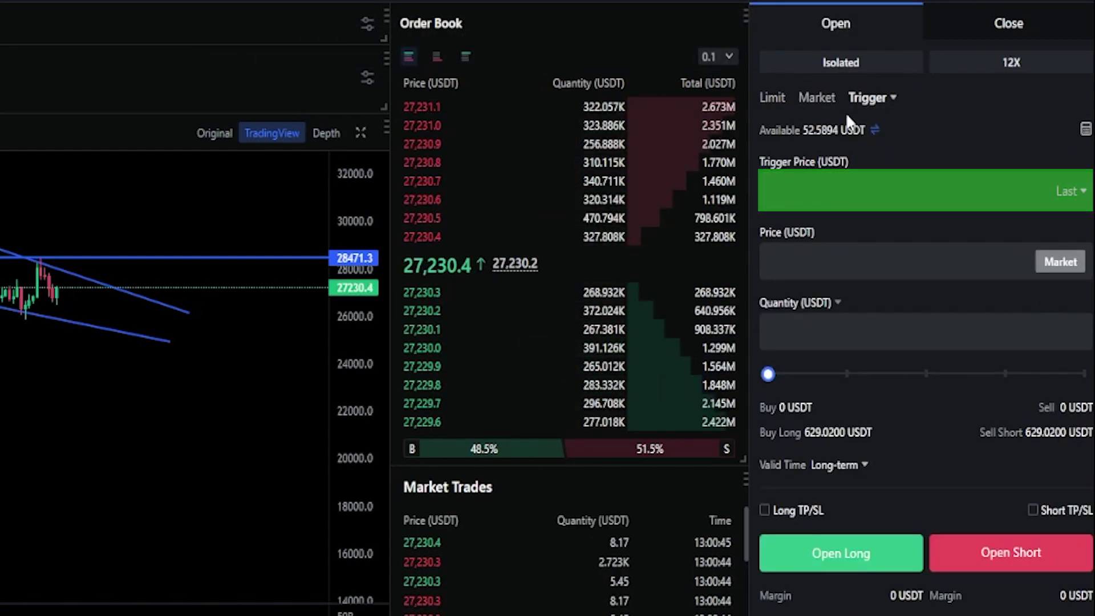
left_click(811, 196)
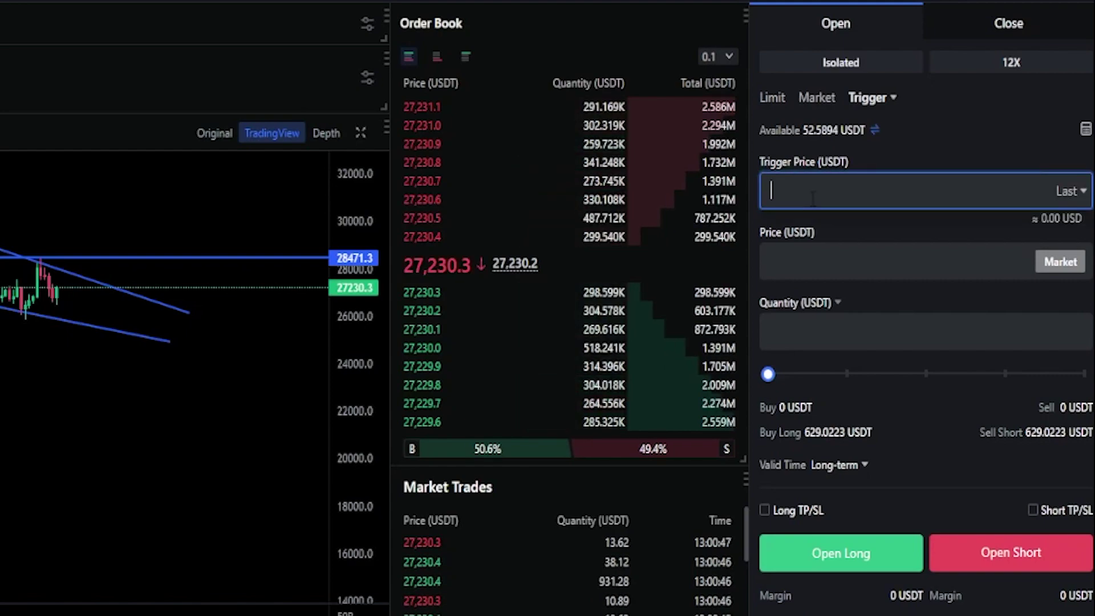
type("28")
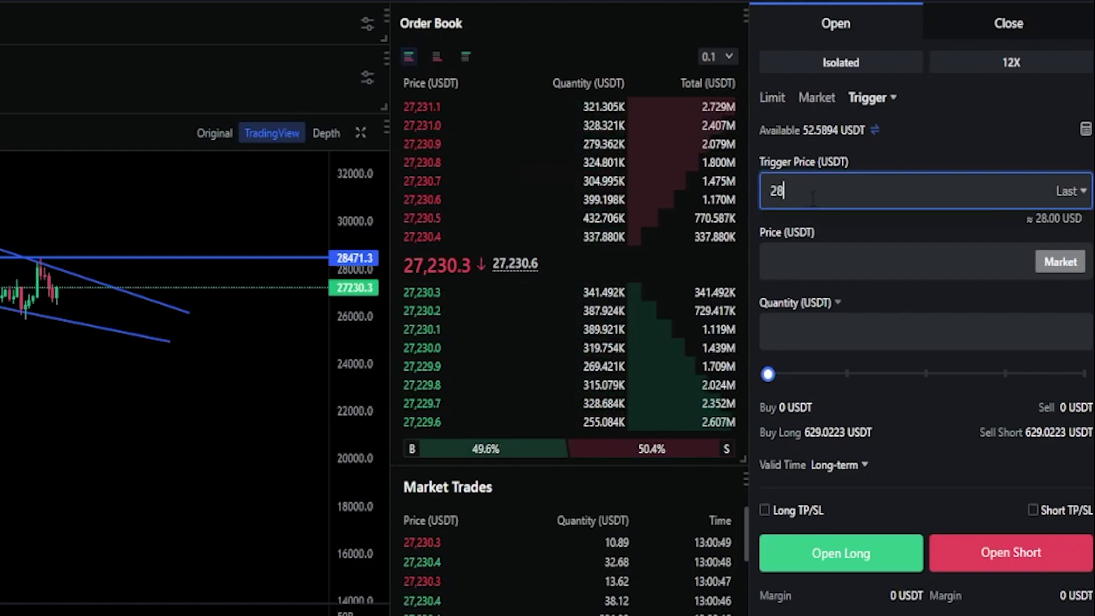
type("471")
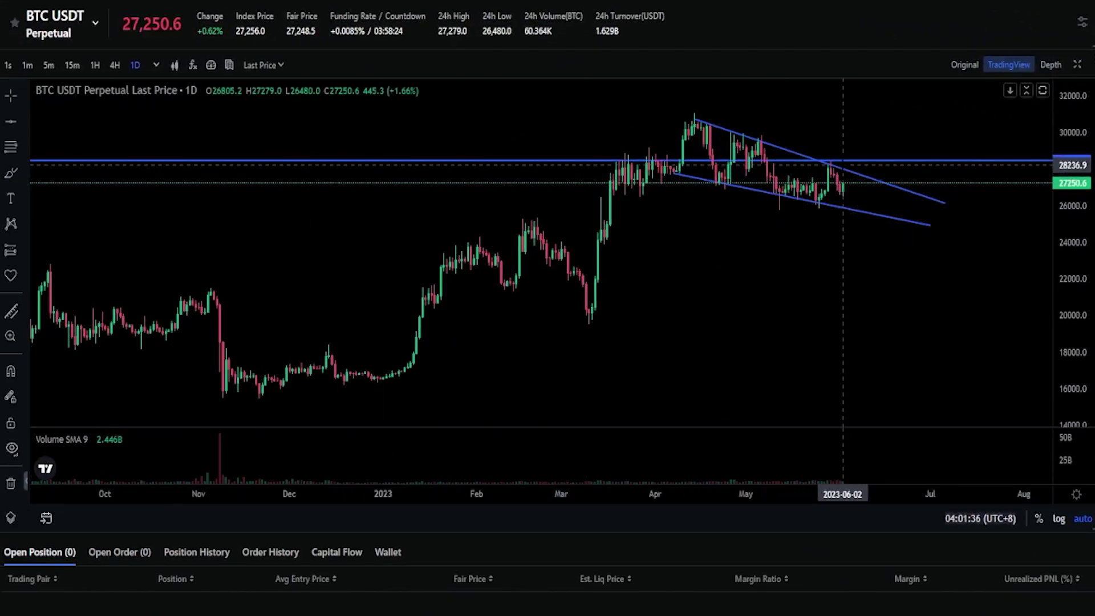
Step: Place a second horizontal line at about 28080.6, just below the first one near the upper trend line
left_click(843, 165)
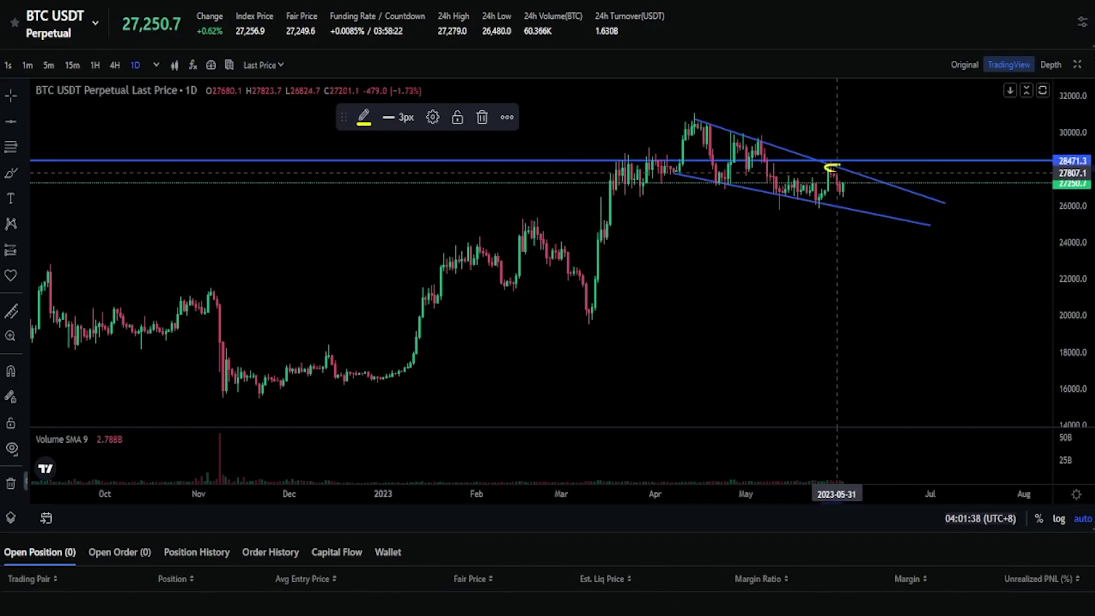
left_click(829, 168)
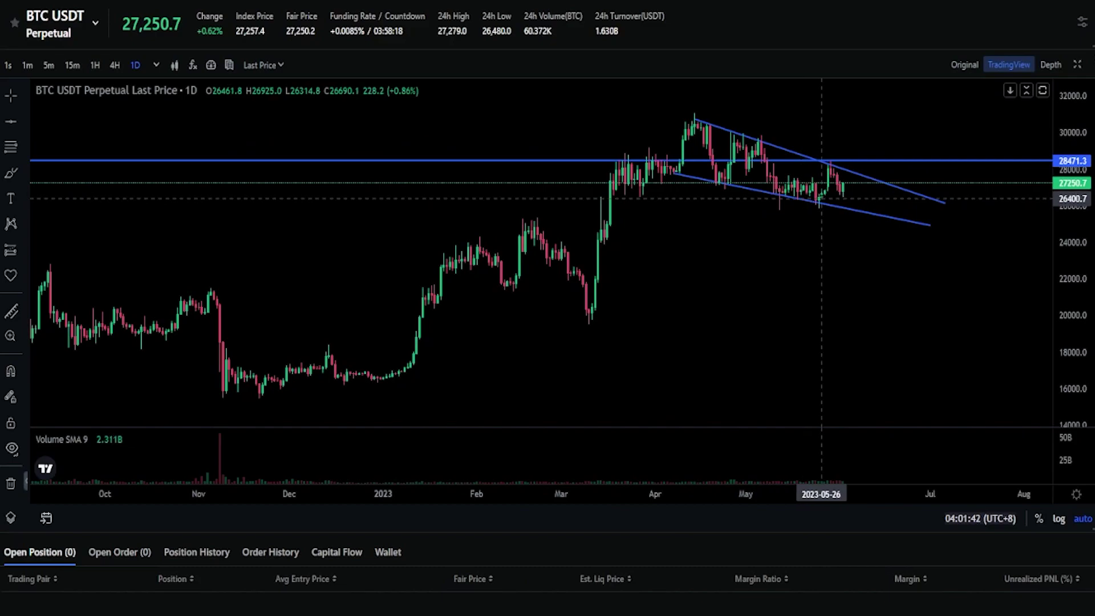
left_click(843, 168)
right_click(845, 164)
left_click(839, 171)
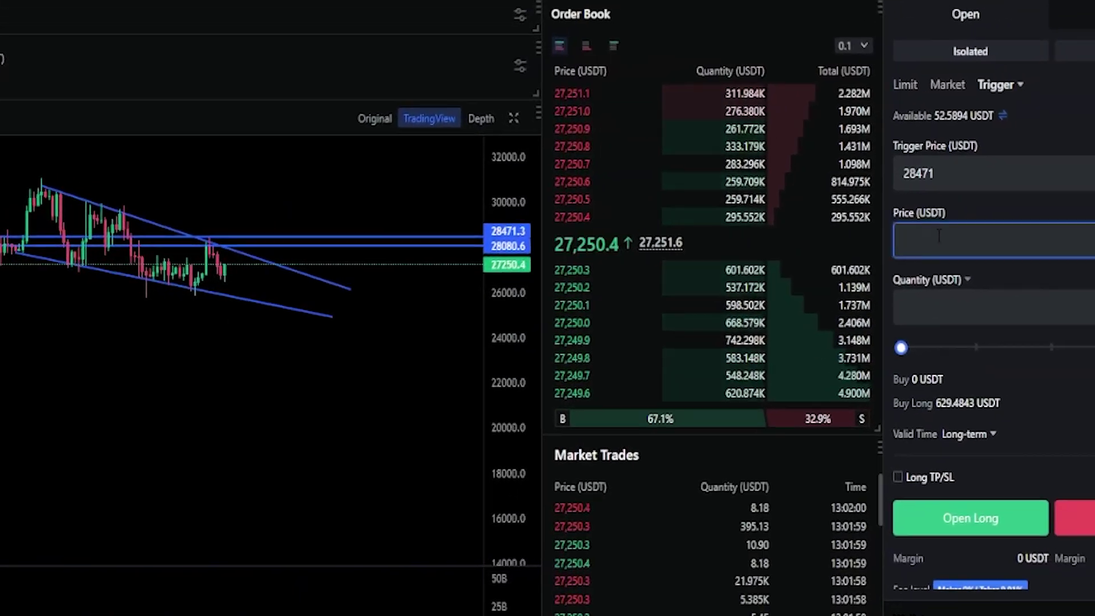
Step: Set the trigger order's execution price to 28080 USDT
left_click(808, 257)
type("2")
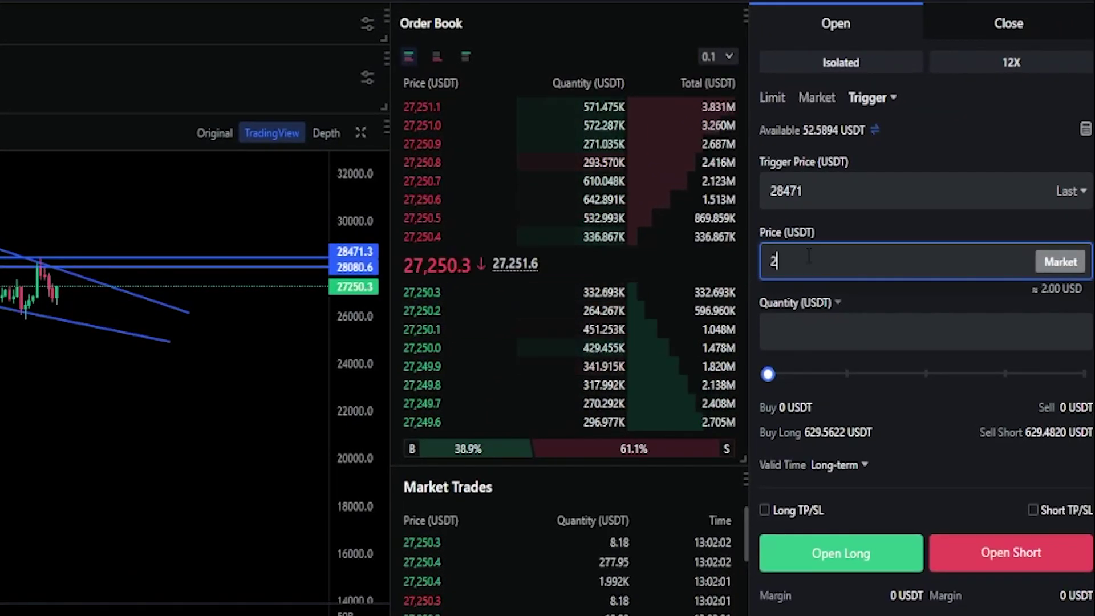
type("8080")
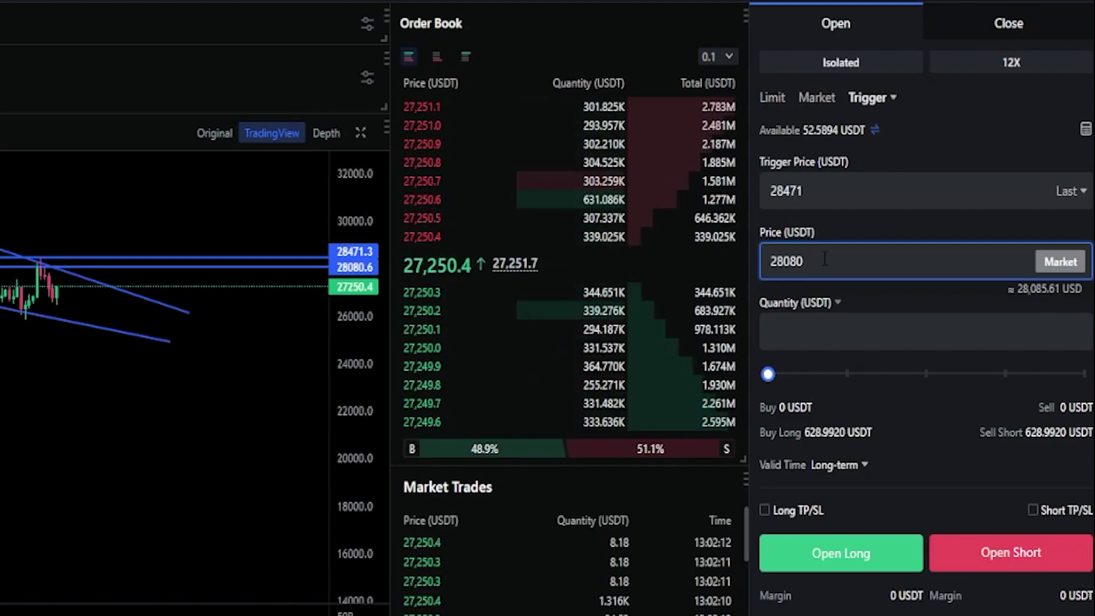
Step: Set the order quantity to 25 USDT and submit the trigger order as a long
left_click(812, 336)
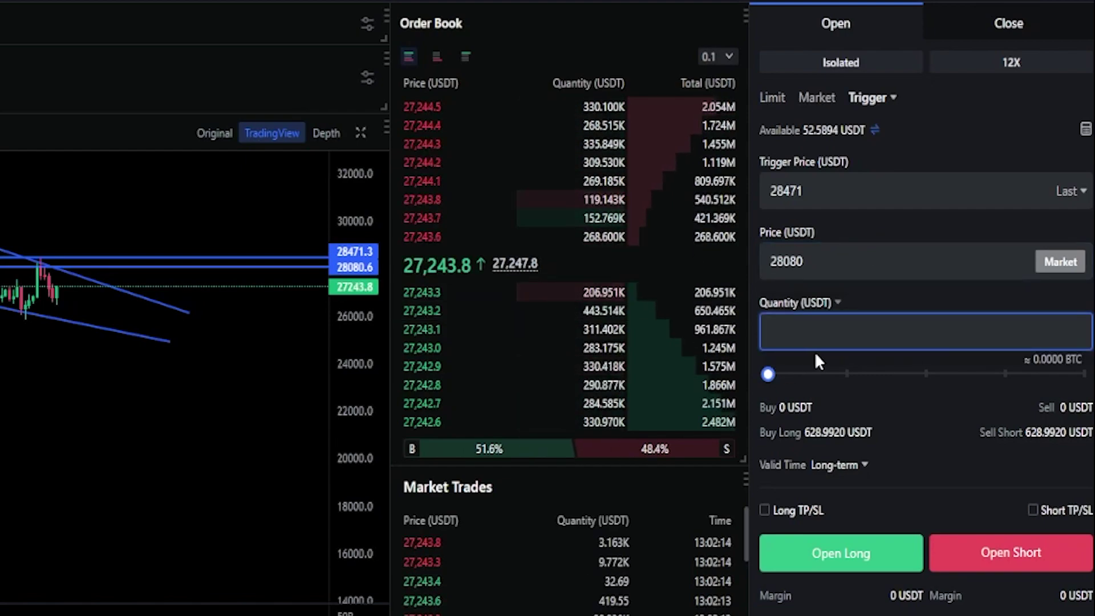
mouse_move(768, 371)
left_mouse_down()
mouse_move(780, 375)
mouse_move(767, 381)
left_mouse_up()
left_click(822, 329)
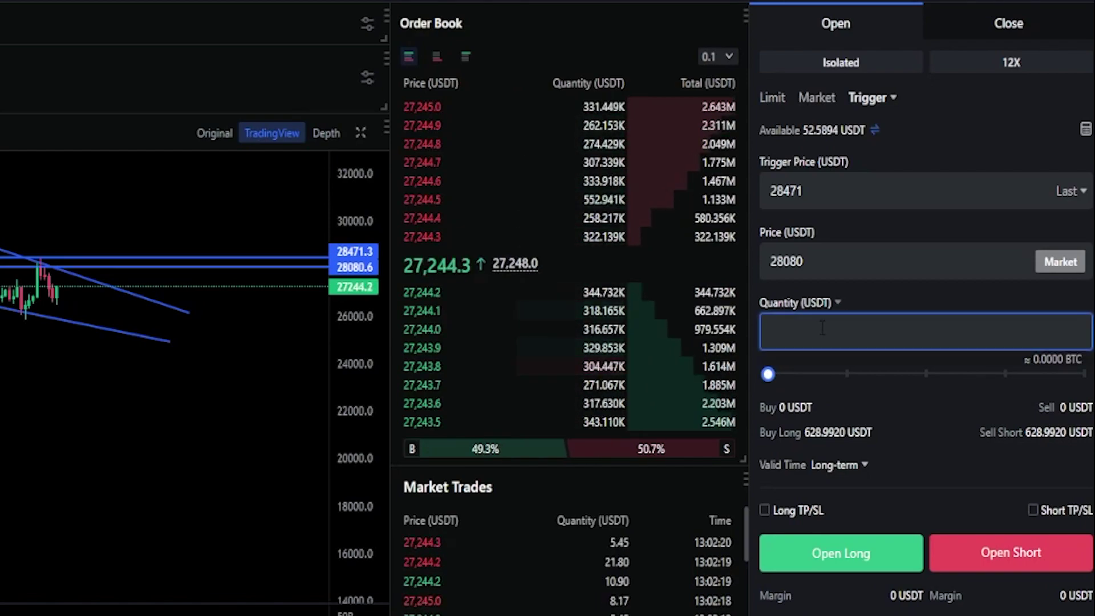
type("25")
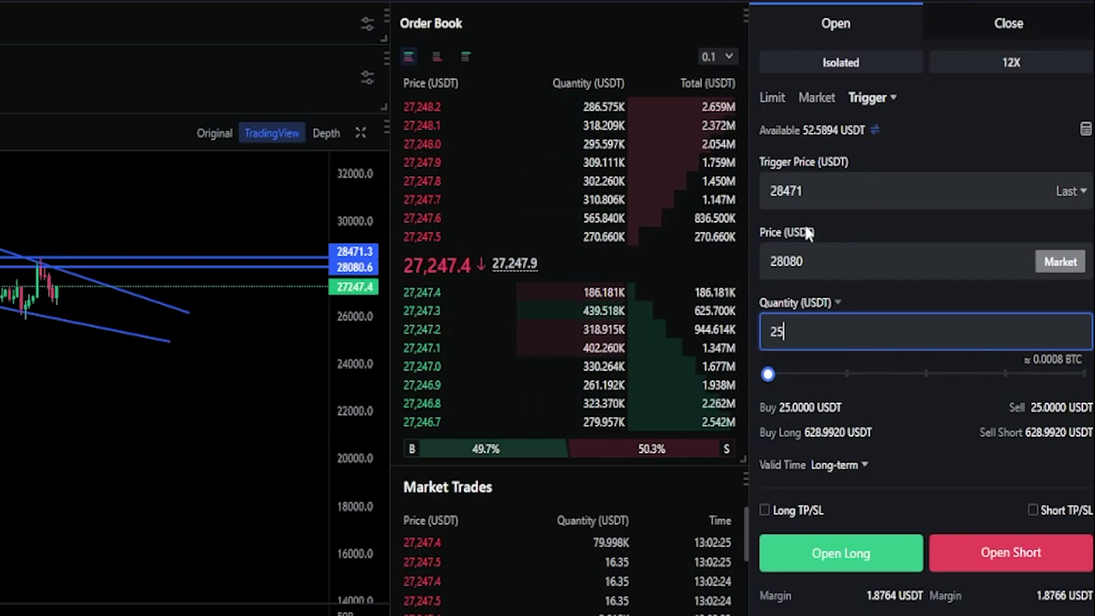
left_click(852, 553)
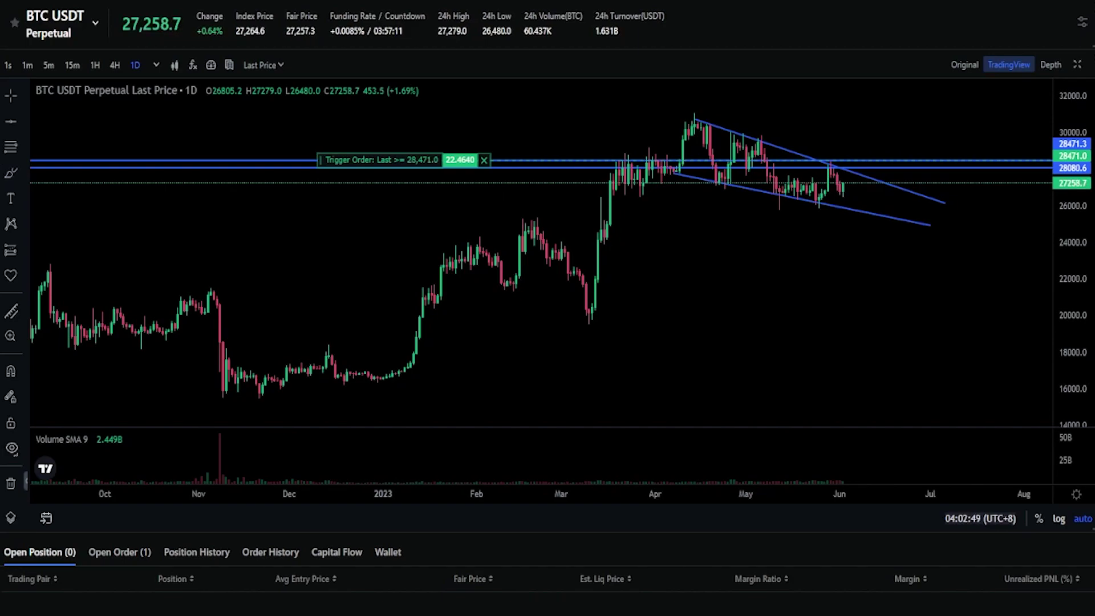
left_click(846, 182)
left_click_drag(858, 156, 846, 159)
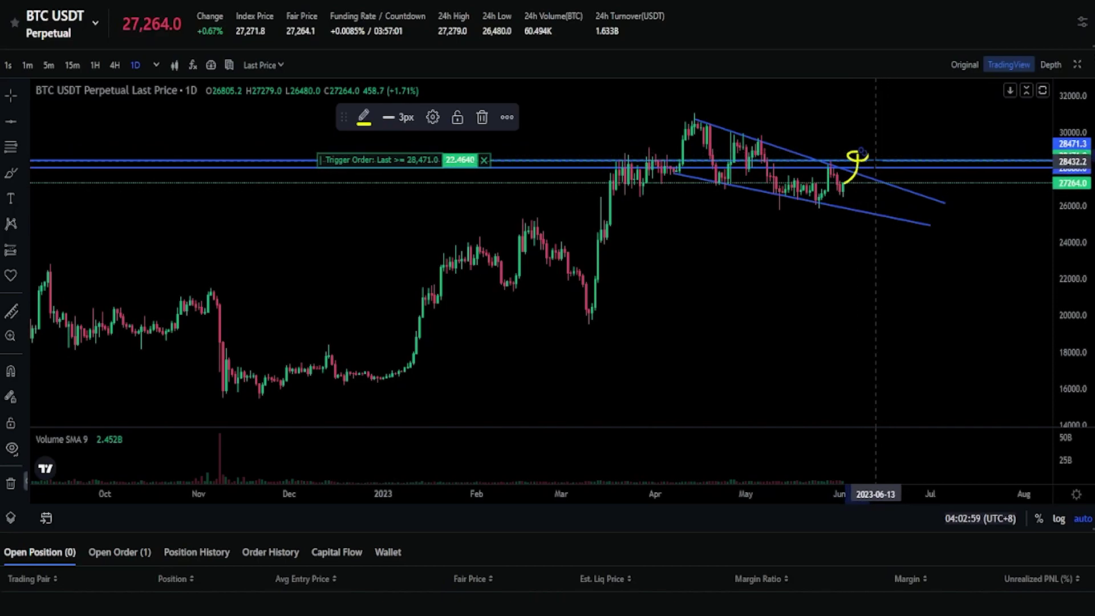
left_click_drag(871, 163, 865, 173)
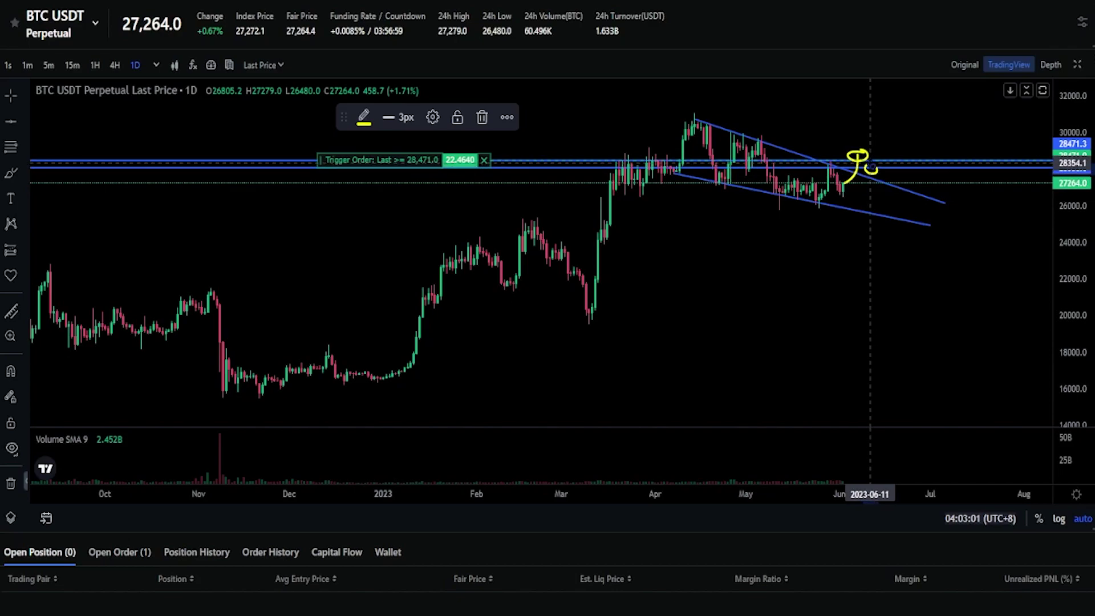
key("ctrl+z")
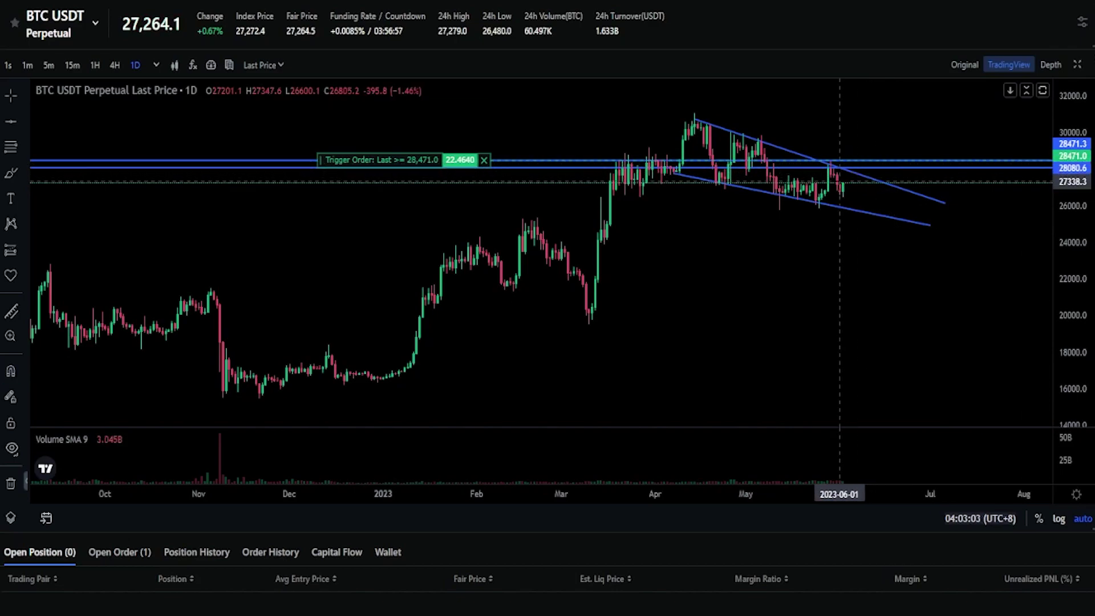
Step: Sketch a yellow brush path from the current price above the upper line, back to the lower line and upward, and undo it
left_click_drag(841, 182, 865, 144)
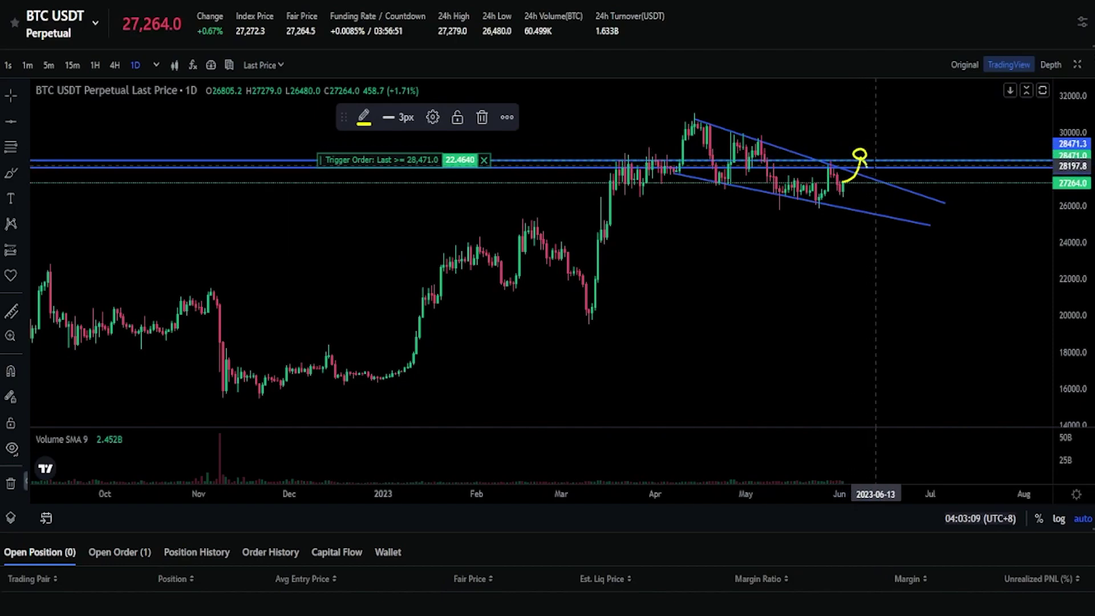
mouse_move(862, 162)
left_mouse_down()
mouse_move(877, 169)
mouse_move(870, 164)
mouse_move(924, 81)
left_mouse_up()
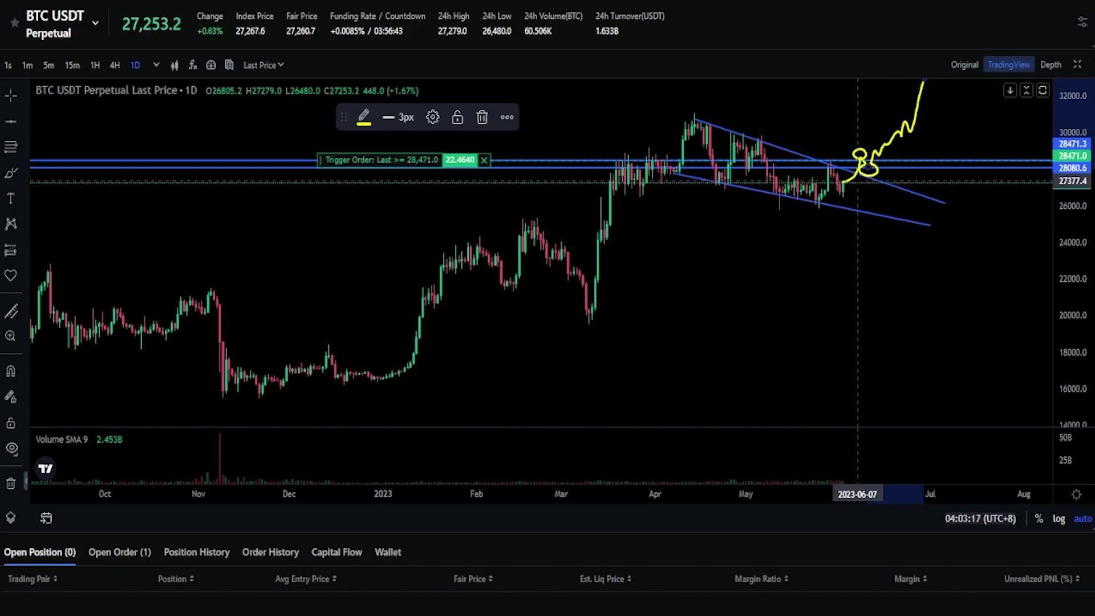
key("ctrl+z")
key("ctrl+z")
key("ctrl+z")
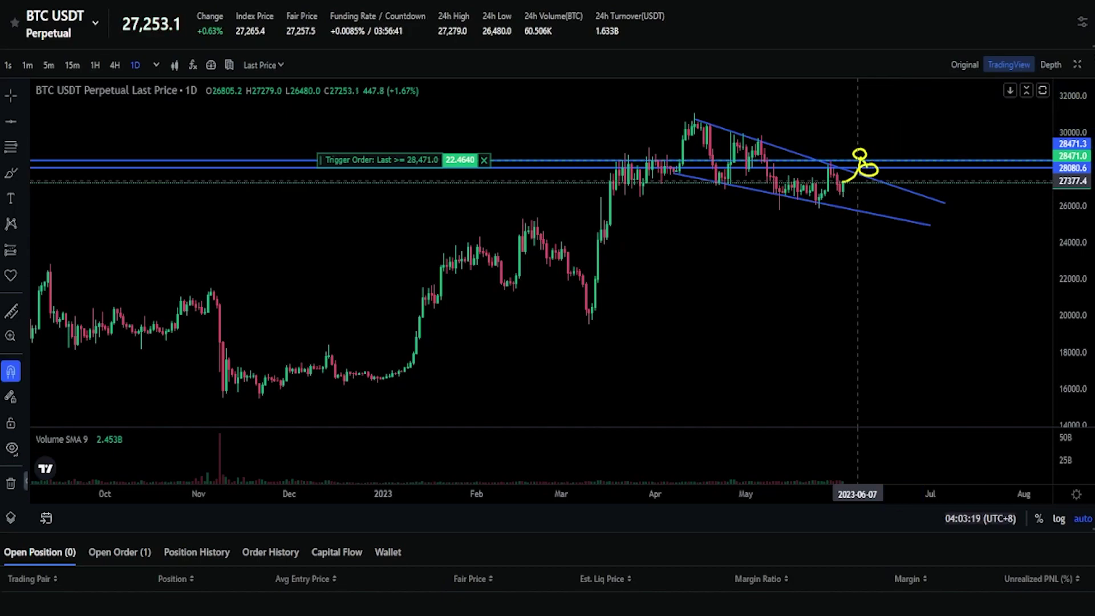
Step: Redraw the projected breakout path through both horizontal lines, circle the entry level, and erase the brush marks
mouse_move(849, 181)
left_mouse_down()
mouse_move(879, 139)
mouse_move(884, 157)
mouse_move(869, 160)
mouse_move(888, 165)
mouse_move(879, 154)
mouse_move(888, 123)
mouse_move(926, 81)
left_mouse_up()
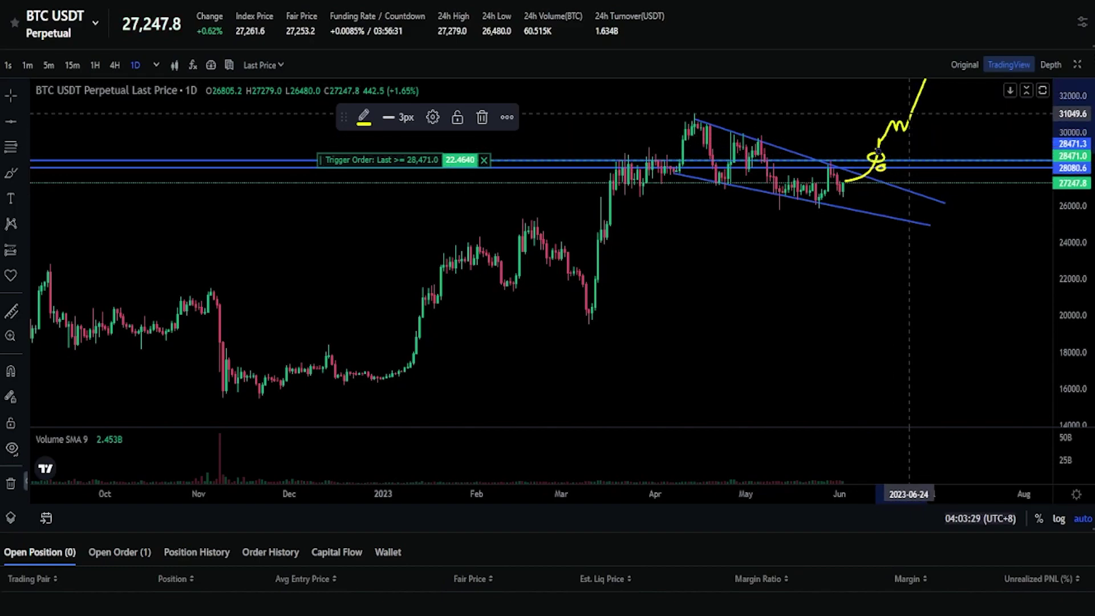
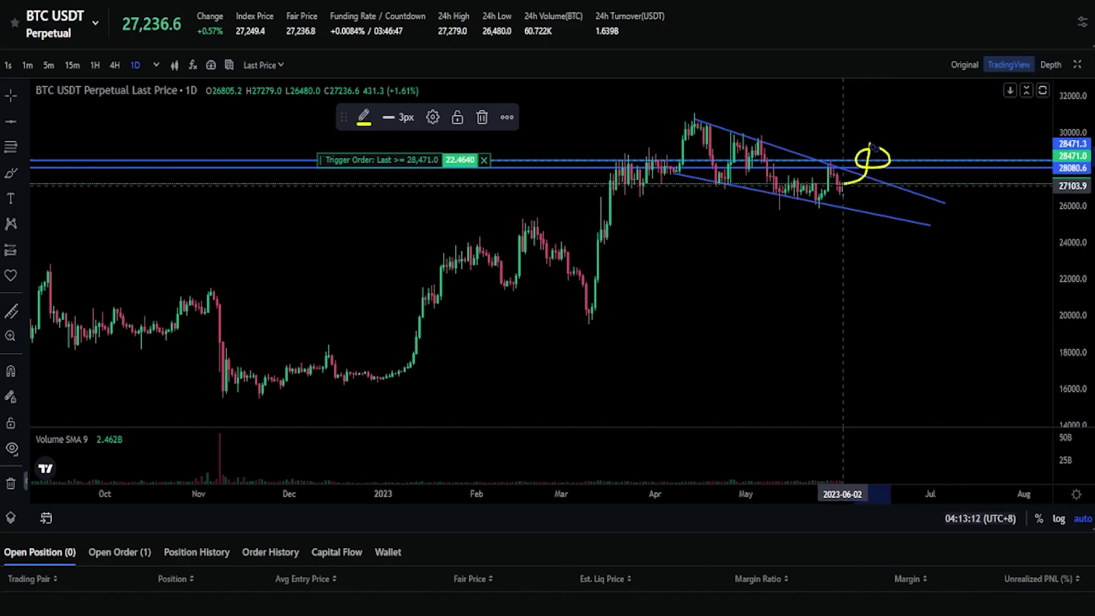
left_click_drag(888, 116, 888, 102)
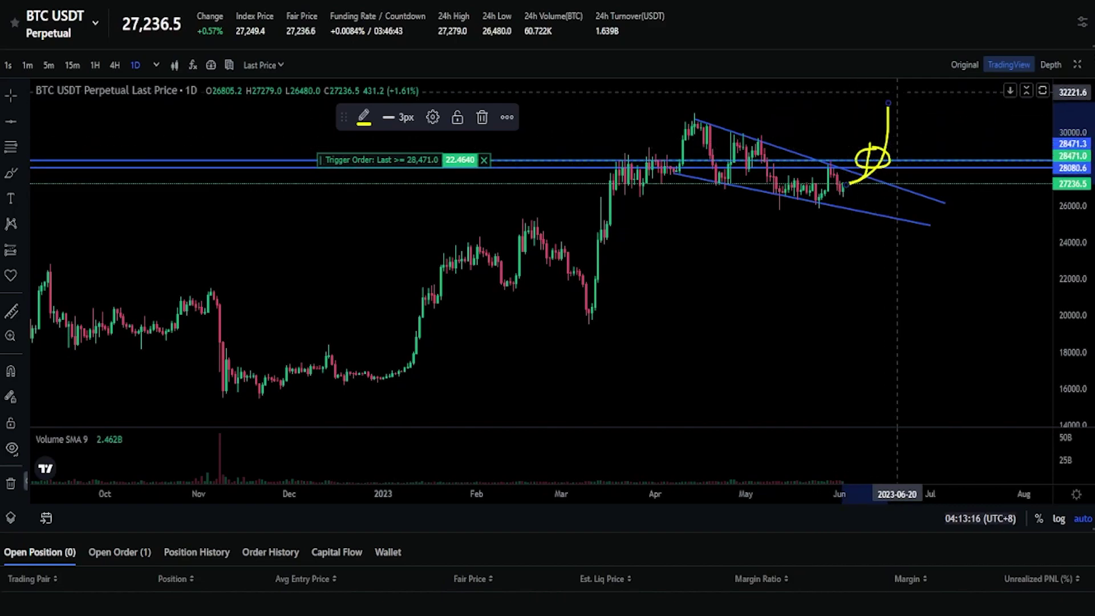
key("Delete")
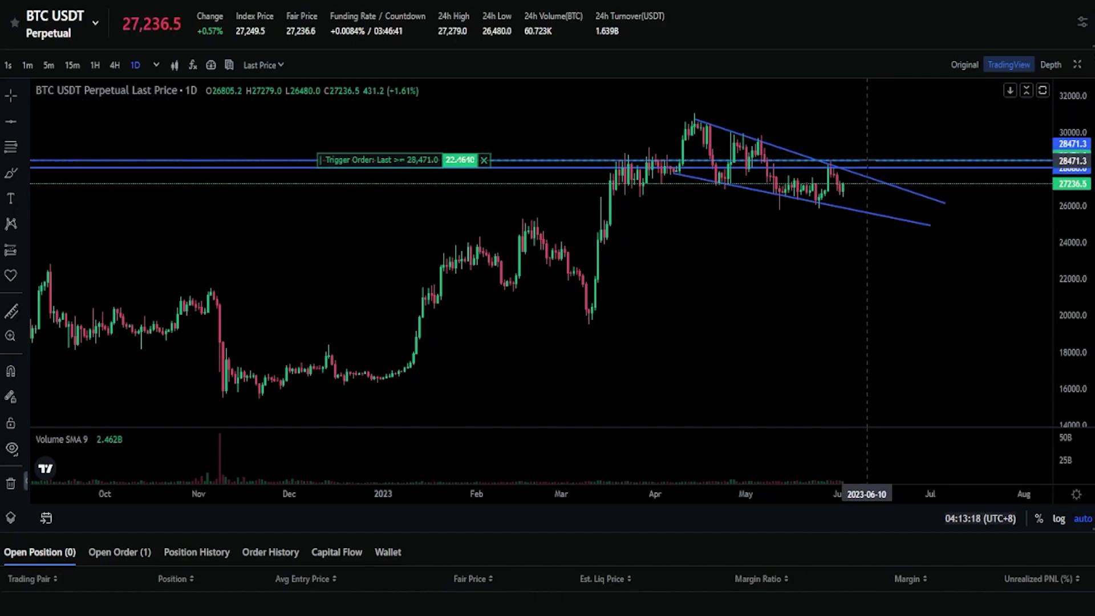
mouse_move(867, 162)
left_mouse_down()
mouse_move(879, 160)
mouse_move(882, 174)
mouse_move(886, 164)
left_mouse_up()
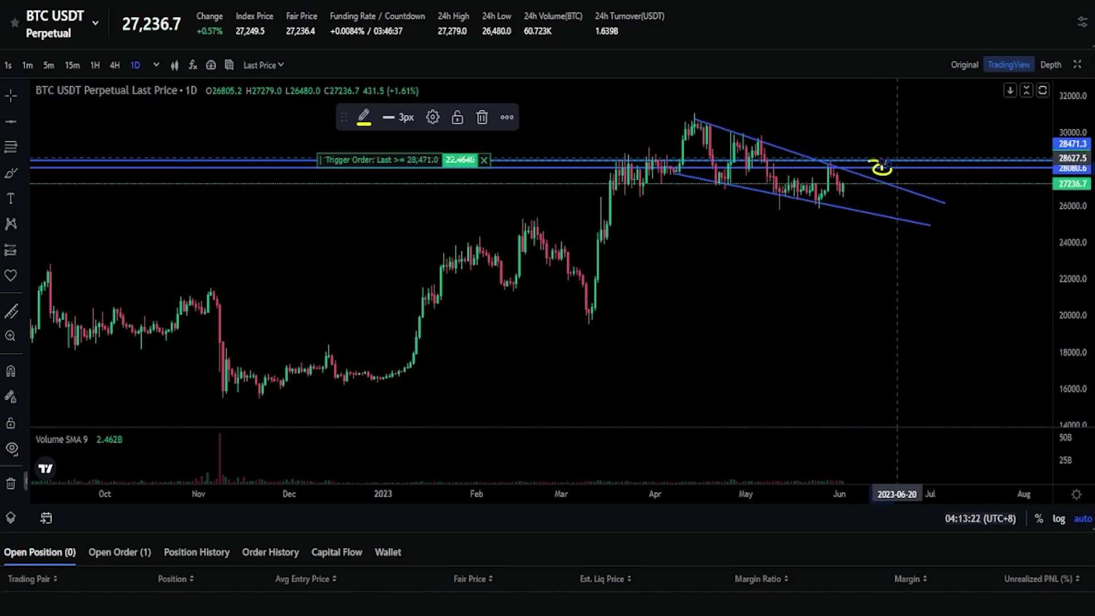
key("Delete")
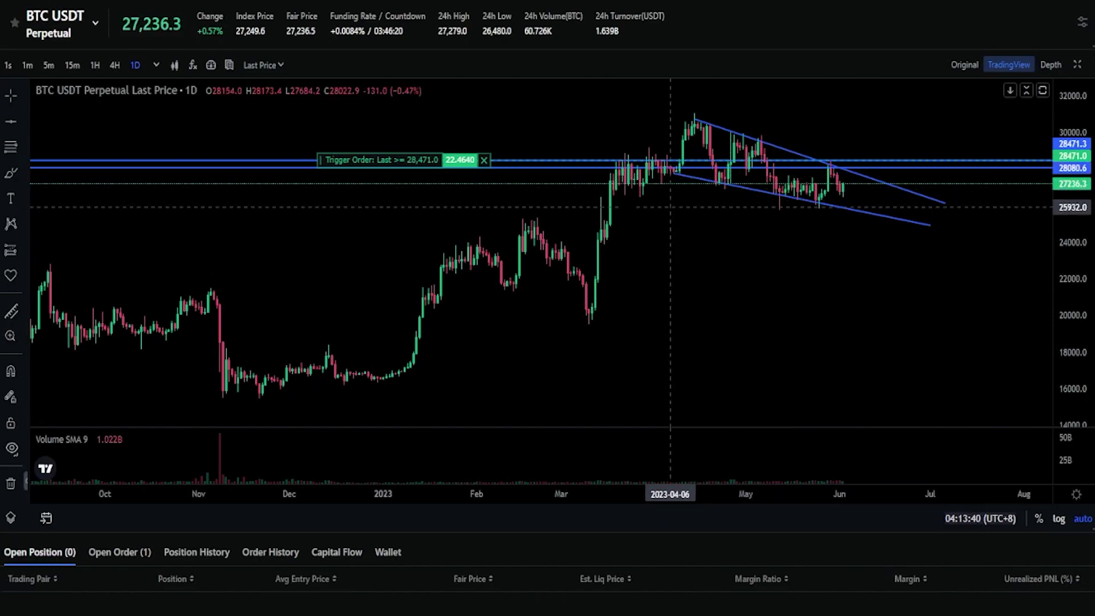
Step: Cancel the open 28,471 trigger order, briefly circle the upper horizontal line near the wedge, and delete the circle
left_click(480, 161)
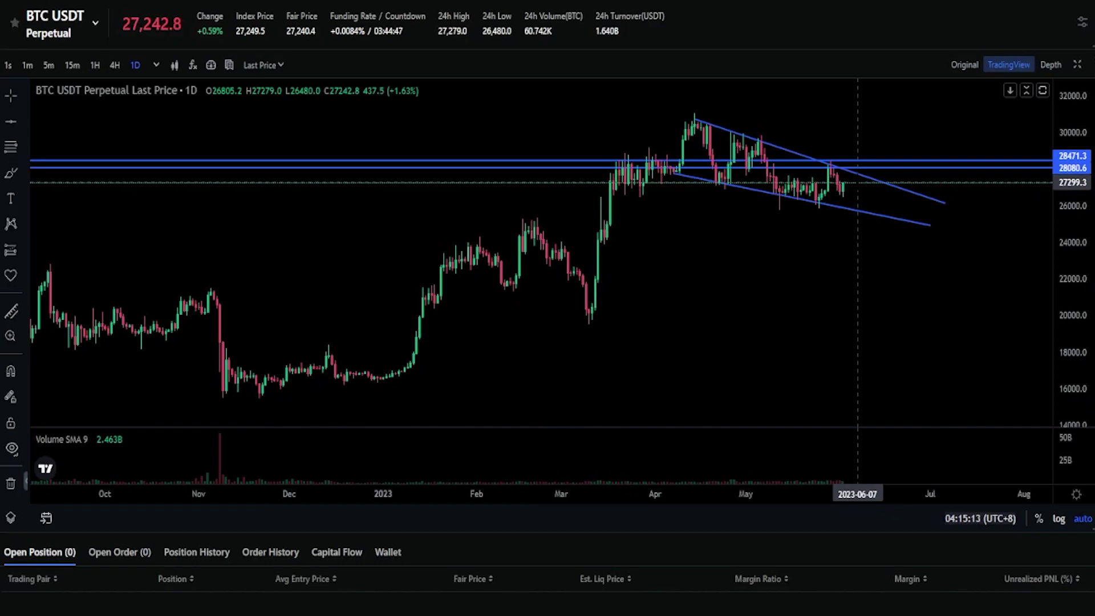
left_click_drag(848, 155, 831, 159)
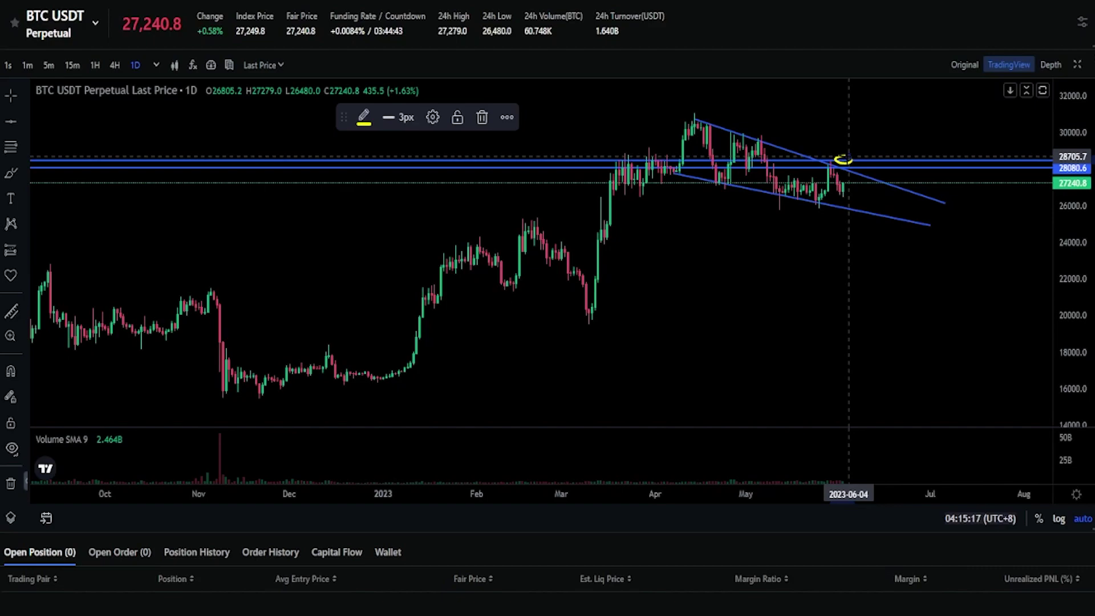
key("Delete")
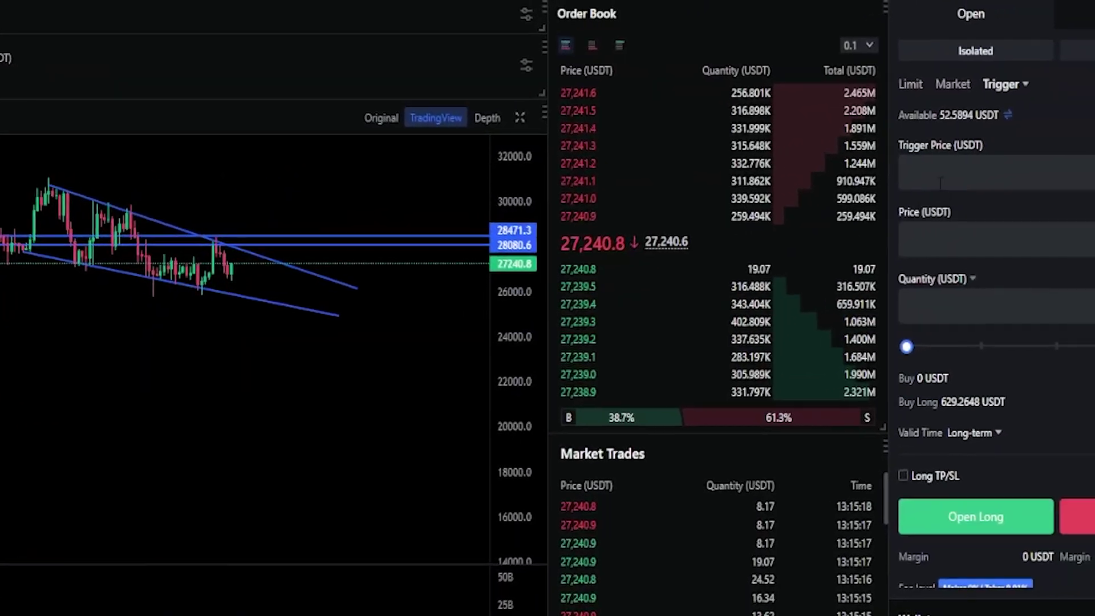
Step: Set the trigger price to 28471 USDT and the execution price to Market
left_click(942, 180)
left_click(823, 194)
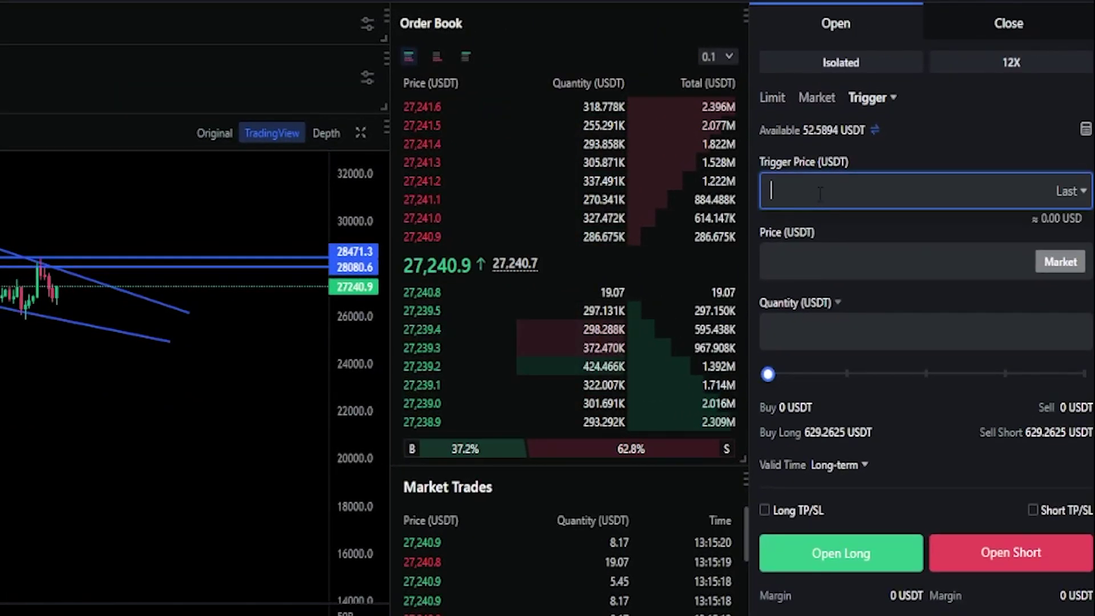
type("28")
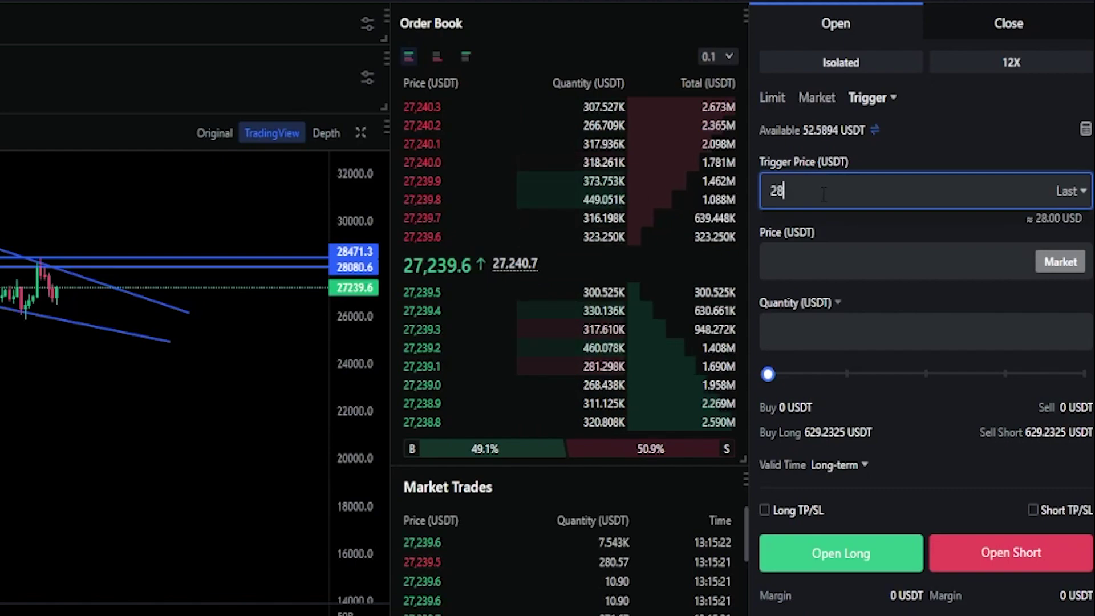
type("471")
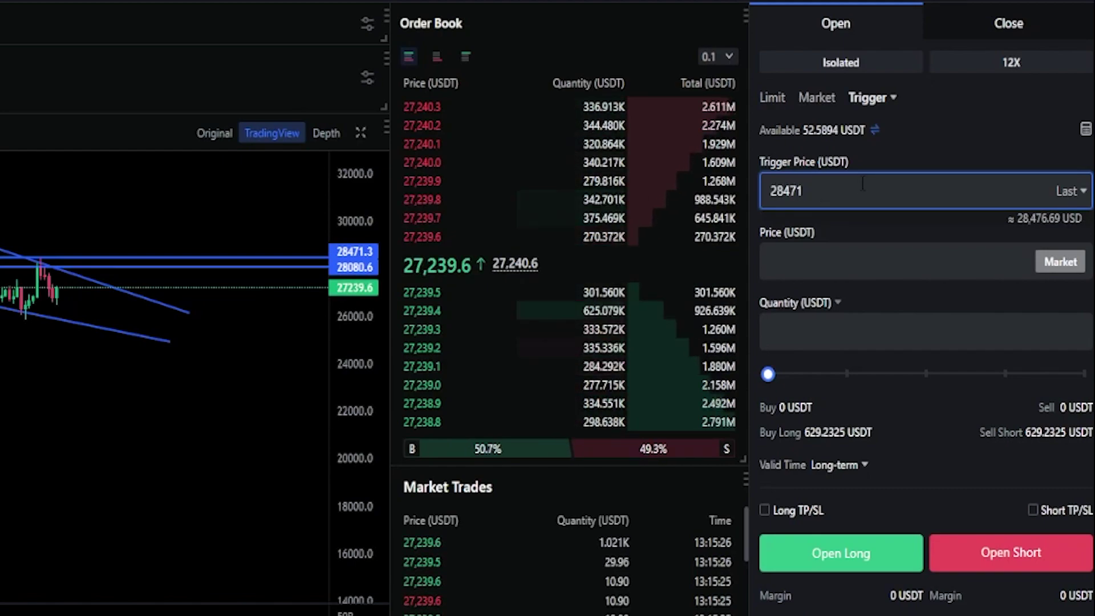
left_click(1062, 263)
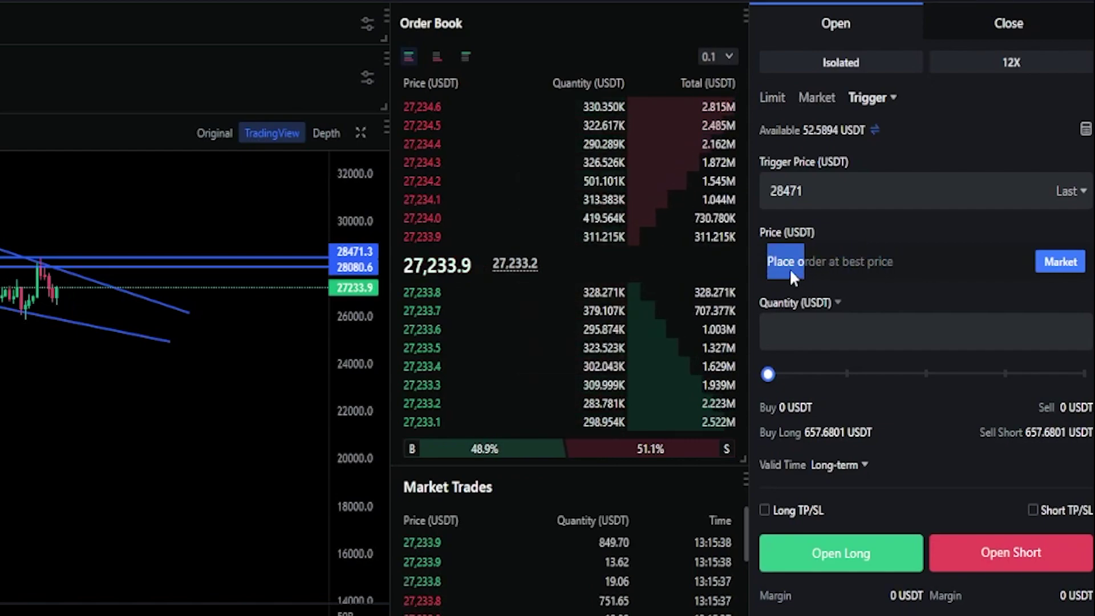
Step: Set the order quantity to 25 USDT and submit the market-executed trigger order as a long
left_click(816, 330)
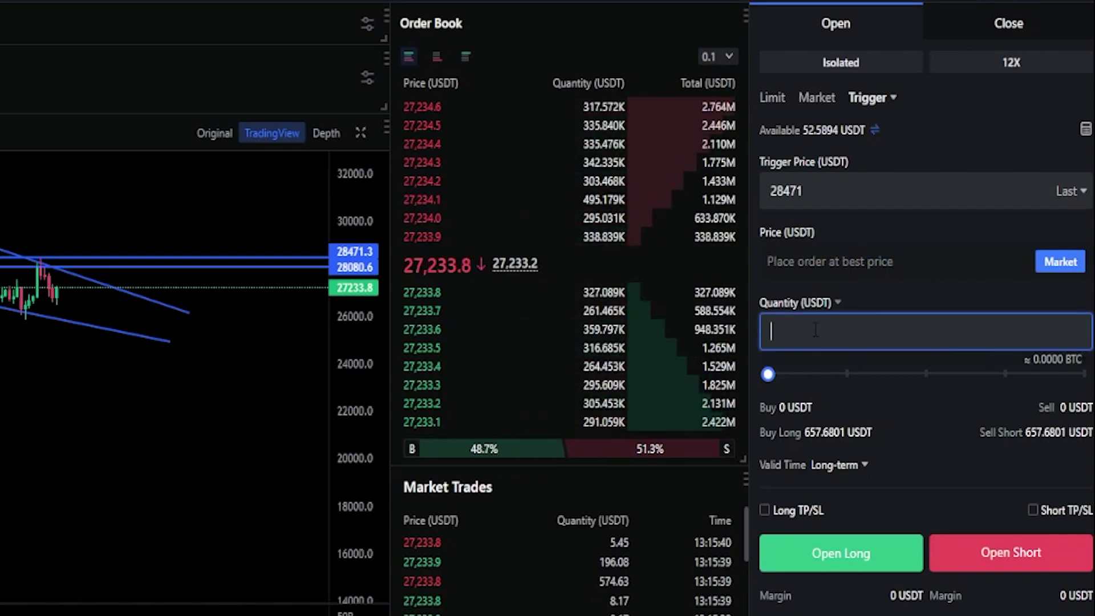
type("25")
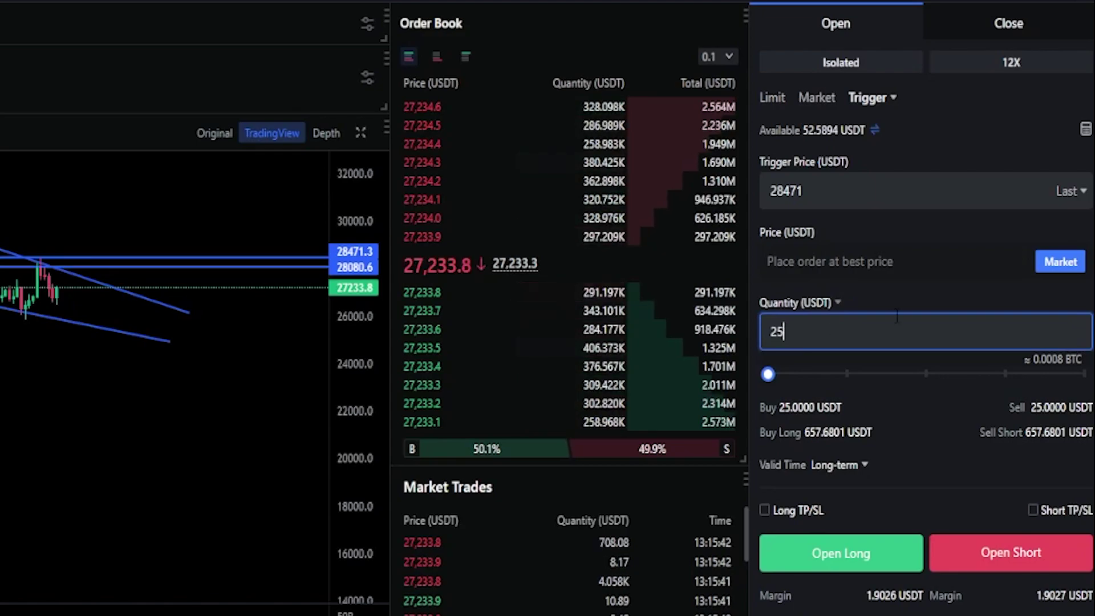
left_click(848, 554)
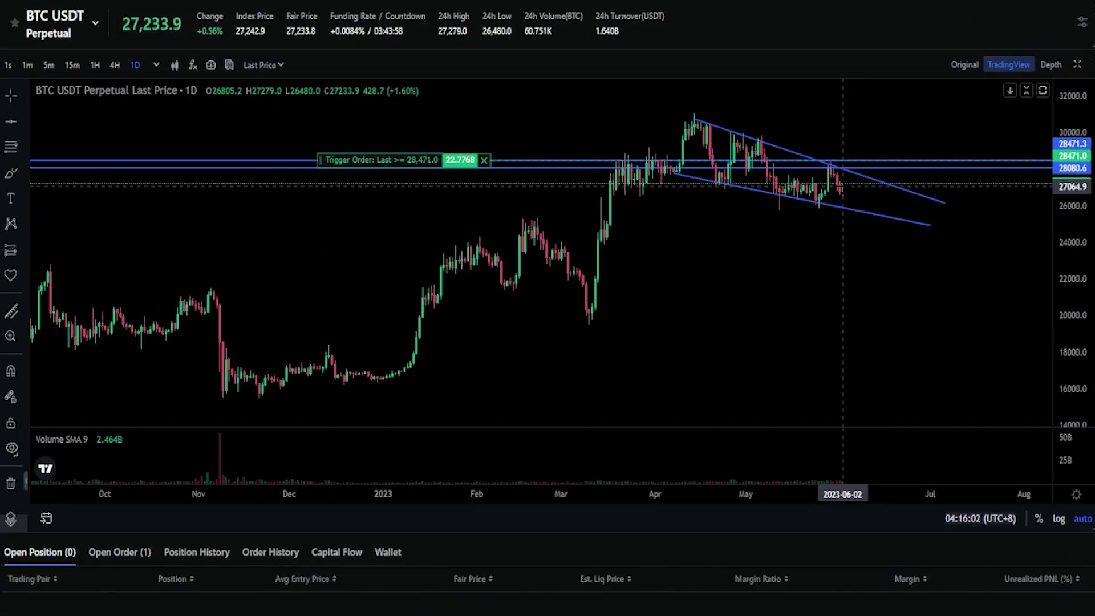
Step: Sketch a brush path rising from the current price through the 28,471 trigger line, circle the crossing, and remove the marks
left_click(843, 185)
left_click_drag(852, 185, 867, 171)
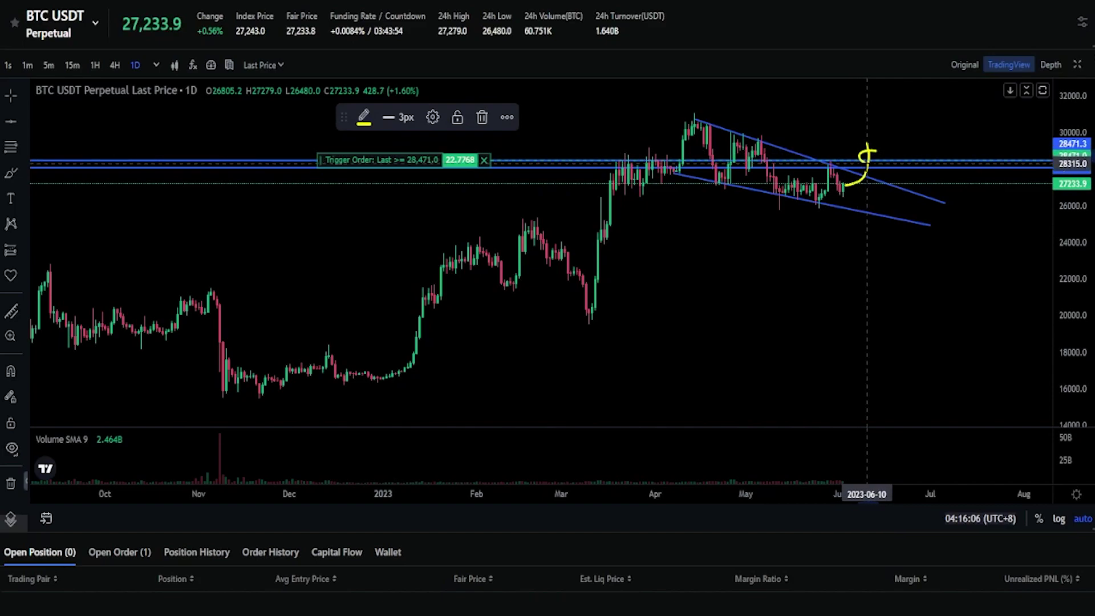
mouse_move(882, 155)
left_mouse_down()
mouse_move(873, 150)
mouse_move(870, 166)
left_mouse_up()
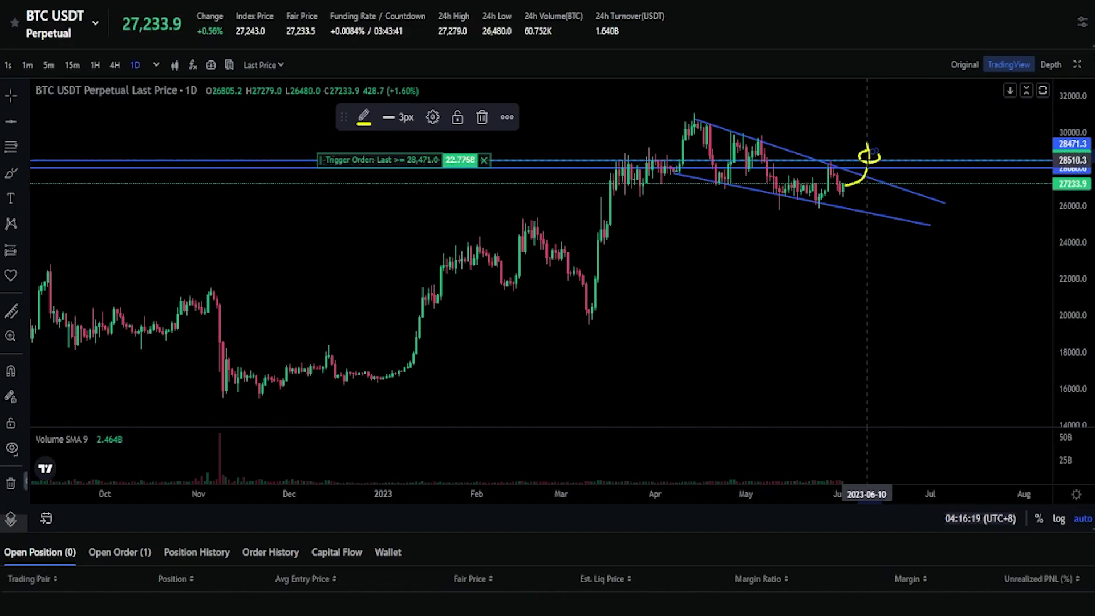
left_click_drag(888, 137, 924, 102)
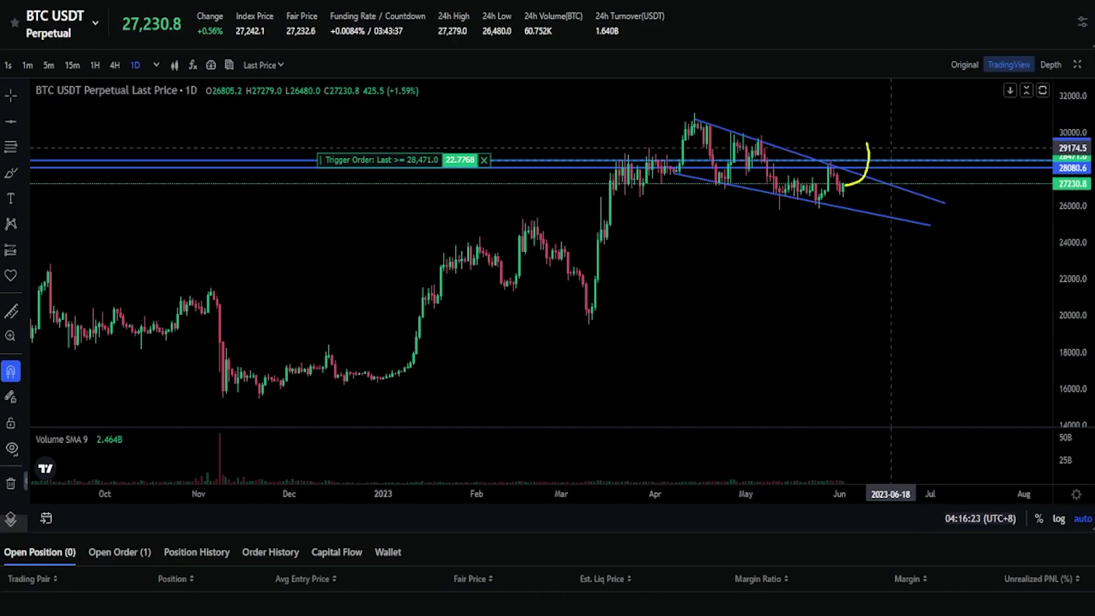
mouse_move(873, 152)
left_mouse_down()
mouse_move(852, 159)
mouse_move(882, 154)
mouse_move(888, 171)
left_mouse_up()
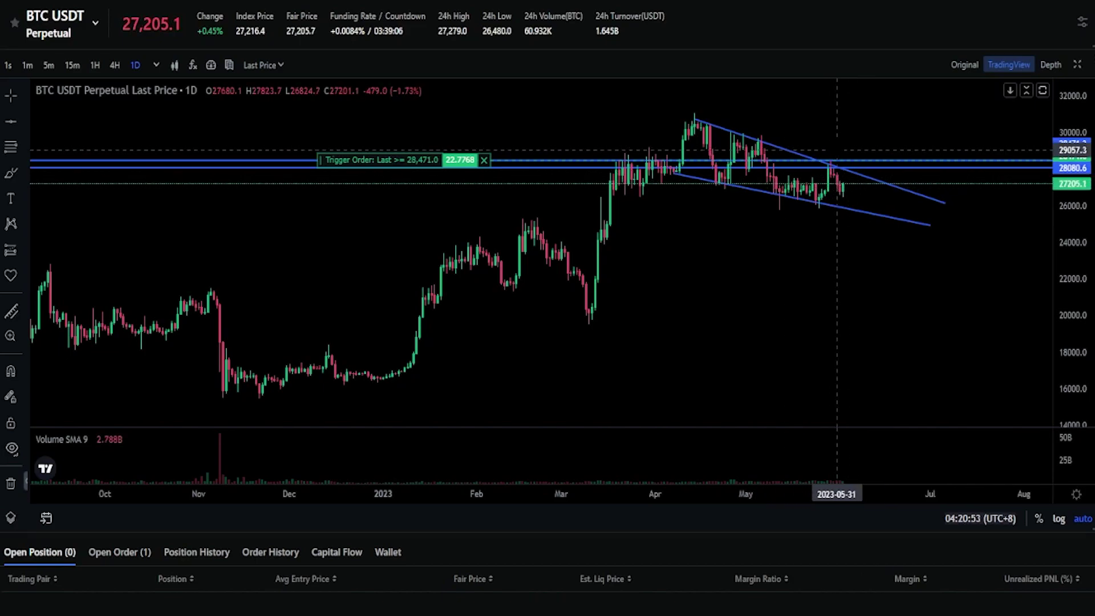
Step: Circle the recent high at the upper line, sketch a drop from the current price out of the wedge, and undo both marks
mouse_move(837, 150)
left_mouse_down()
mouse_move(819, 153)
mouse_move(825, 162)
mouse_move(839, 163)
mouse_move(831, 146)
left_mouse_up()
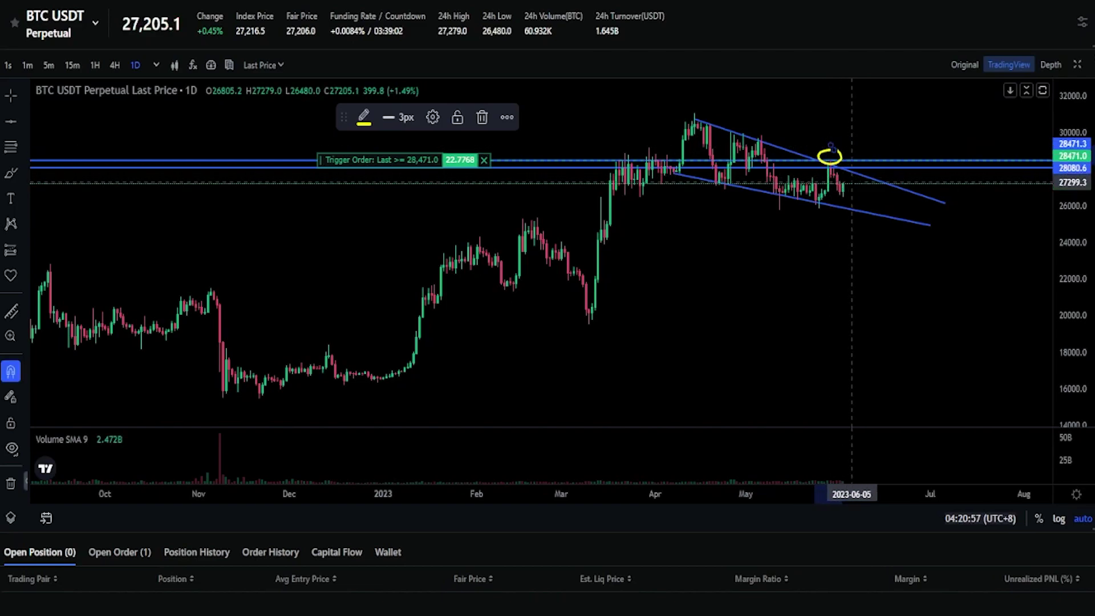
key("ctrl+z")
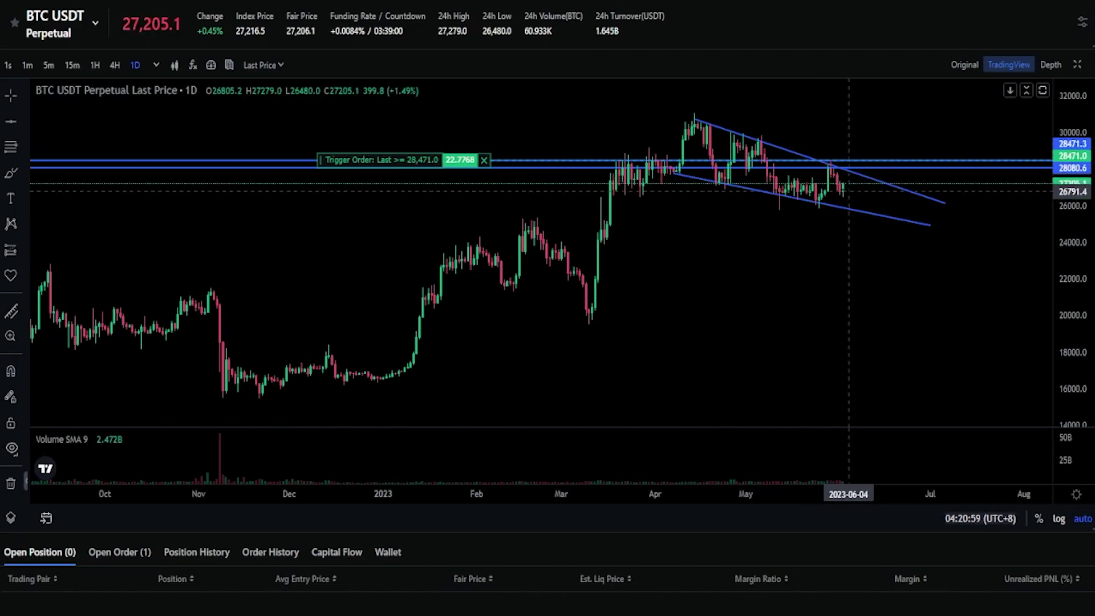
mouse_move(843, 188)
left_mouse_down()
mouse_move(867, 198)
mouse_move(876, 272)
left_mouse_up()
key("ctrl+z")
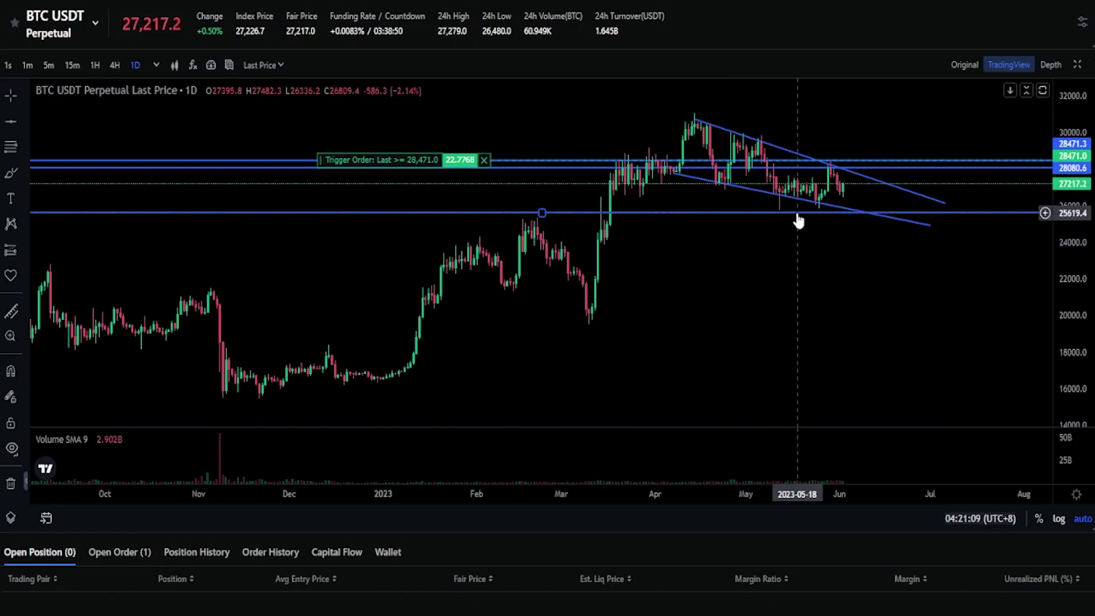
Step: Place a horizontal line at 25619.4 just below the wedge's recent lows and set the trigger price to 25619 USDT
left_click(798, 213)
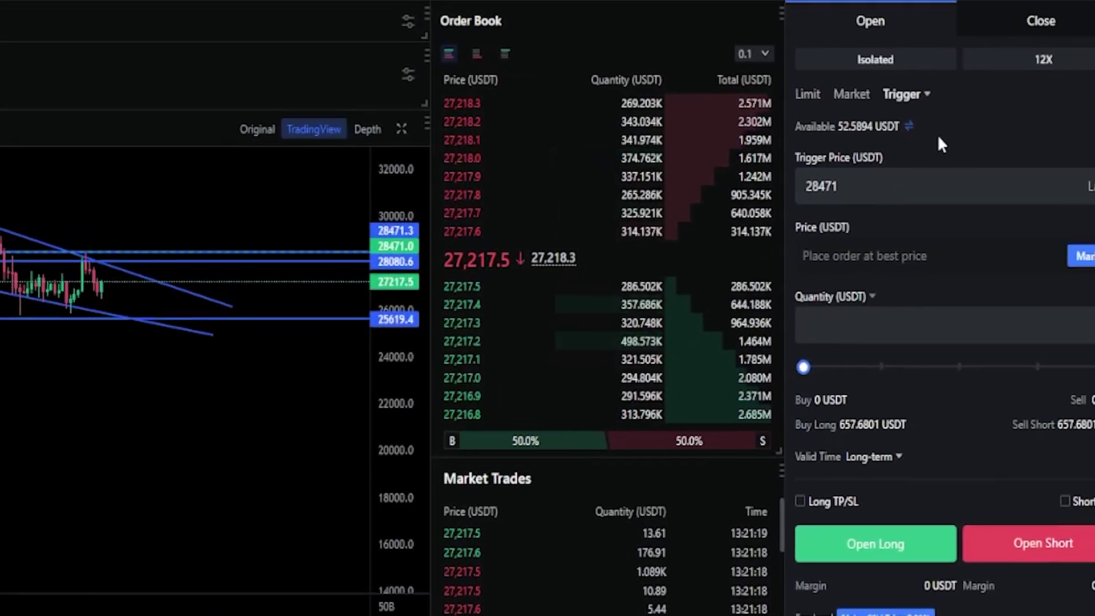
left_click(850, 186)
left_click_drag(844, 186, 818, 186)
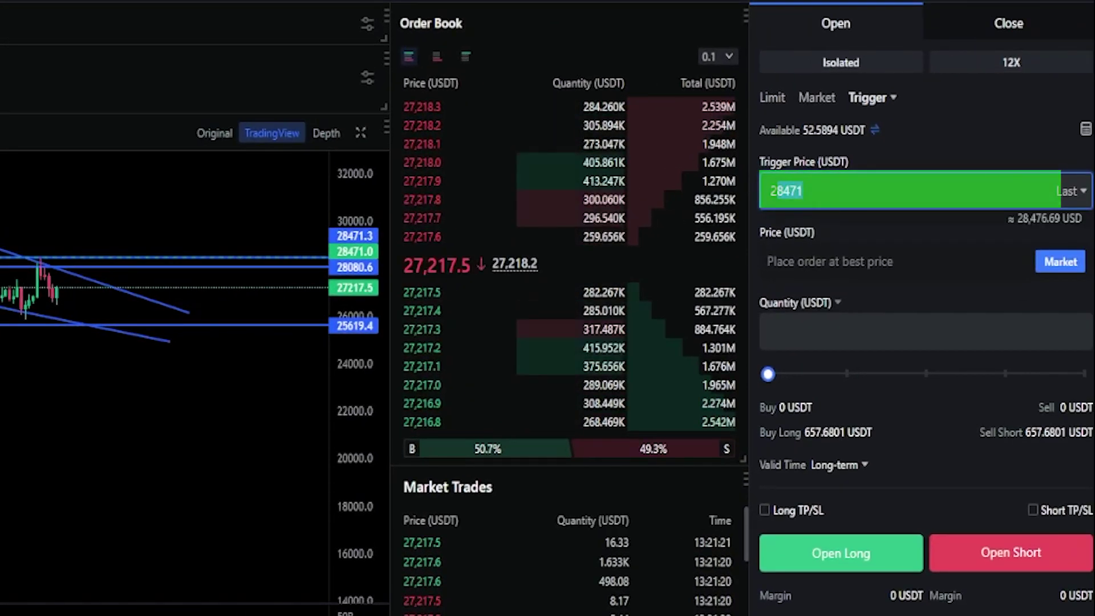
key("BackSpace")
type("5619")
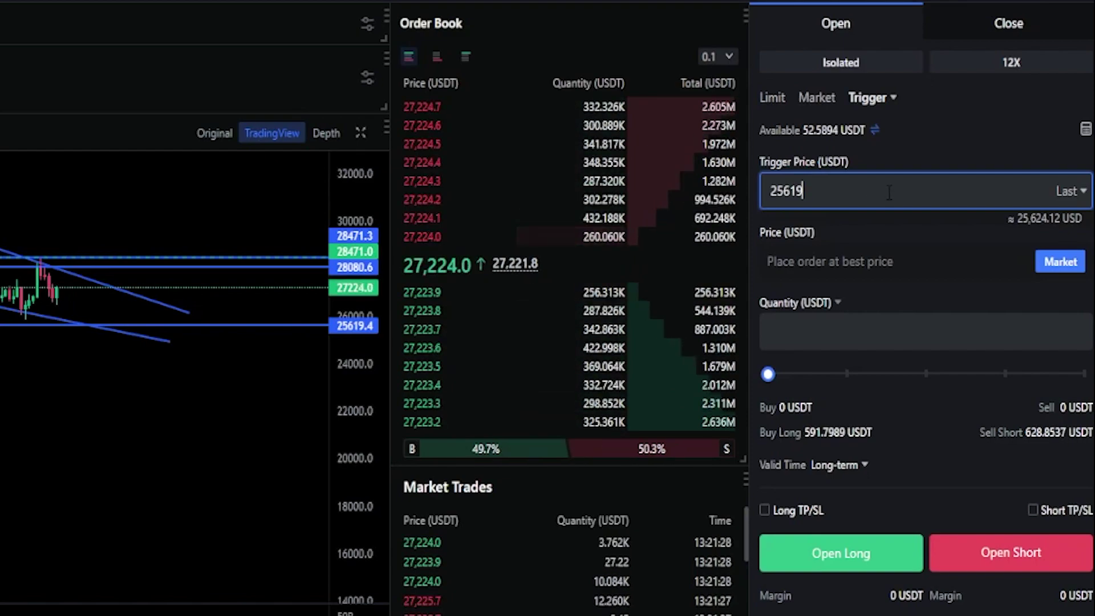
Step: Set the order quantity to 25 USDT and submit the 25619 trigger order as a short
left_click(800, 328)
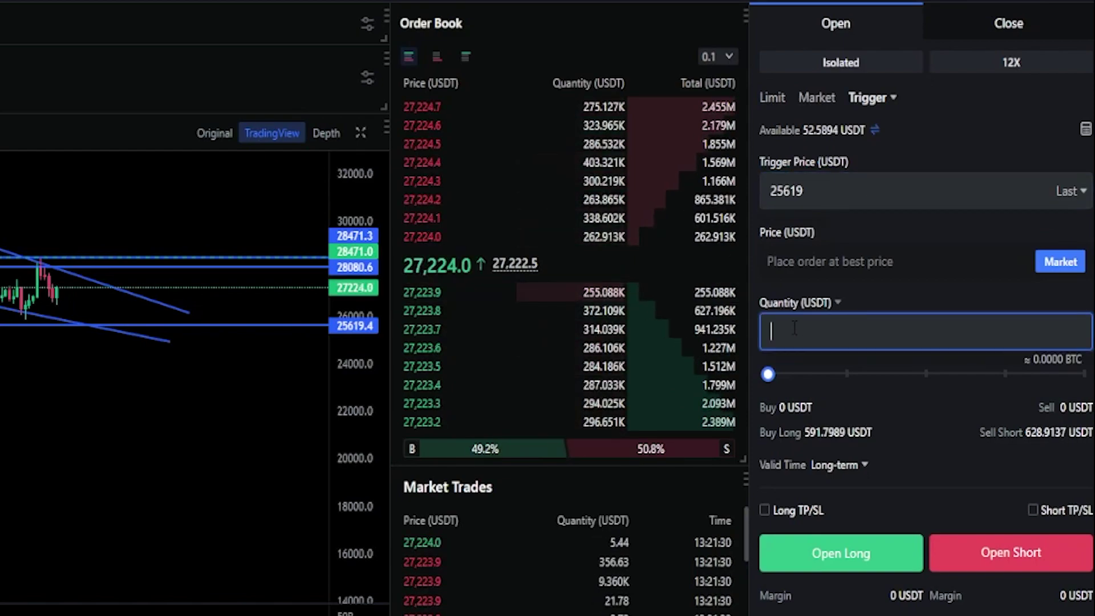
type("25")
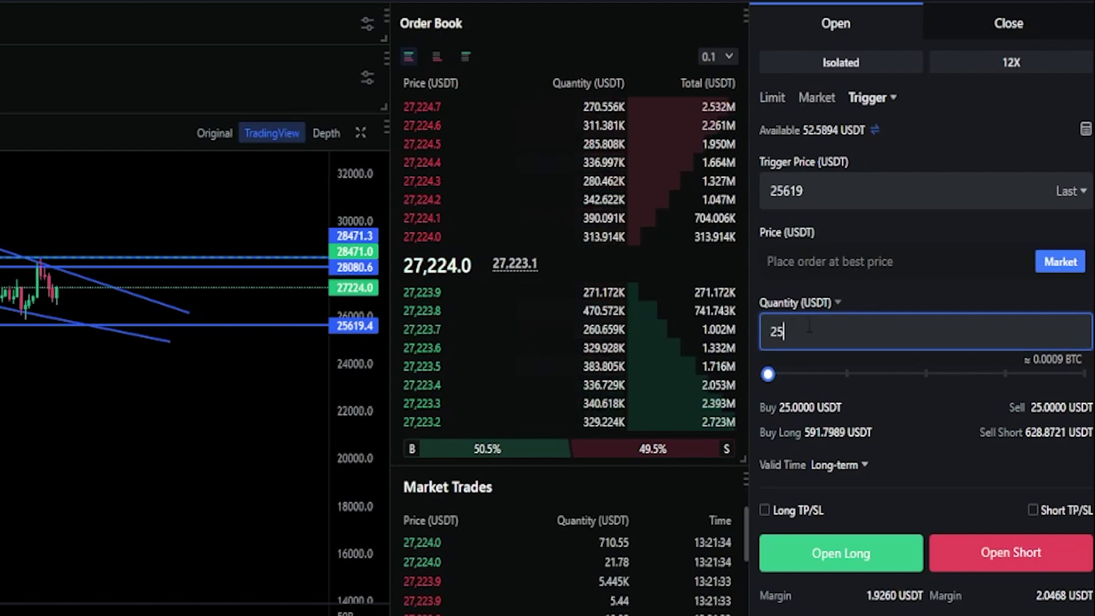
left_click(1021, 560)
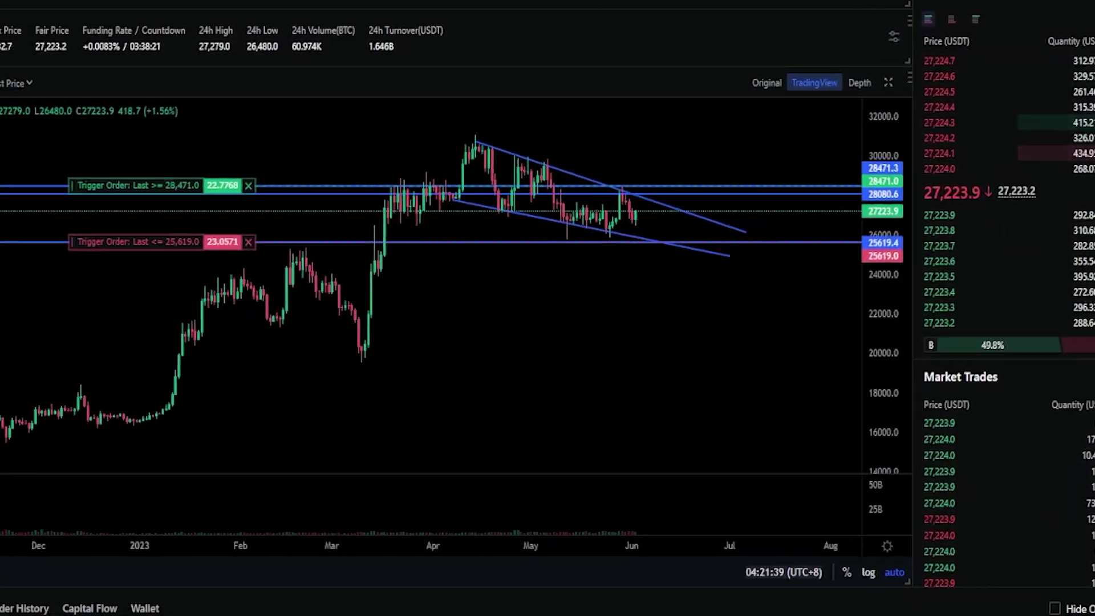
Step: With the brush, circle the recent low at the short trigger line, sketch a path falling through it, and circle the crossing
left_click(11, 173)
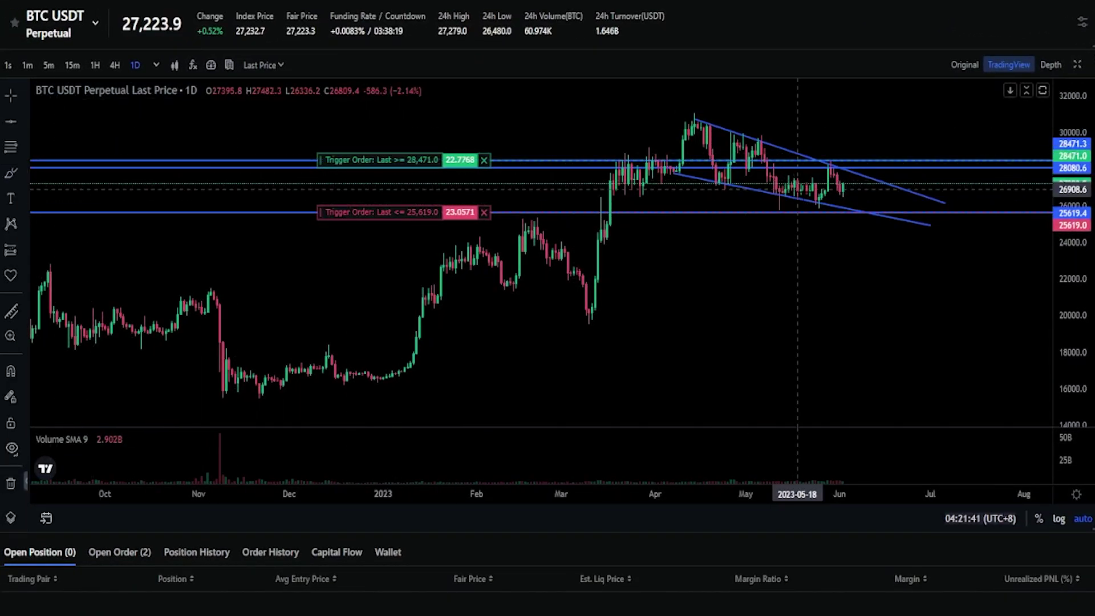
mouse_move(839, 209)
left_mouse_down()
mouse_move(821, 209)
mouse_move(831, 222)
mouse_move(855, 185)
left_mouse_up()
left_click_drag(873, 224, 886, 310)
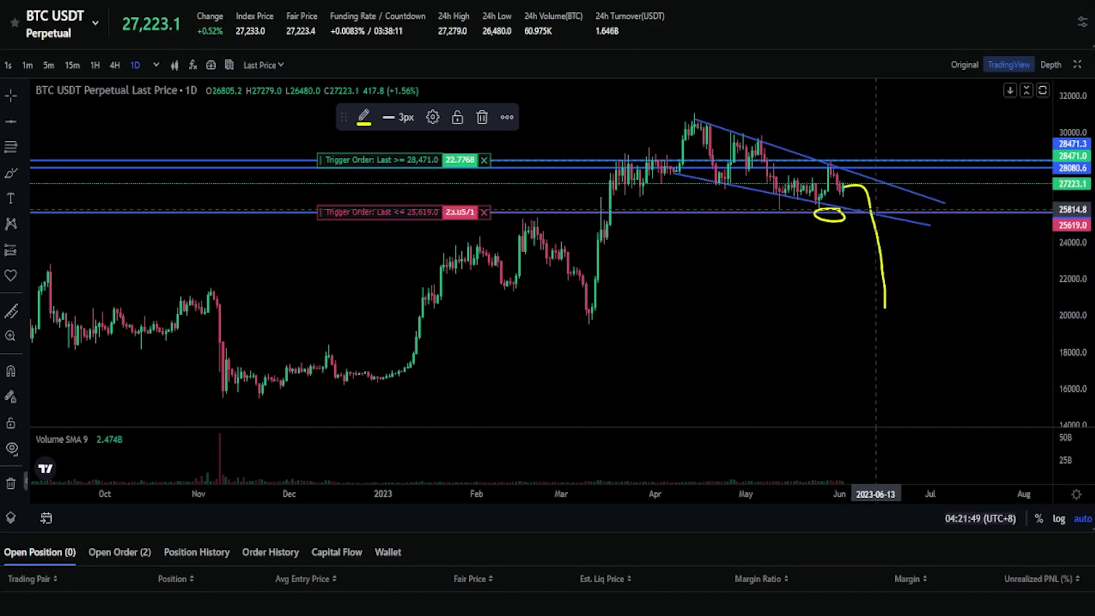
left_click_drag(849, 222, 870, 211)
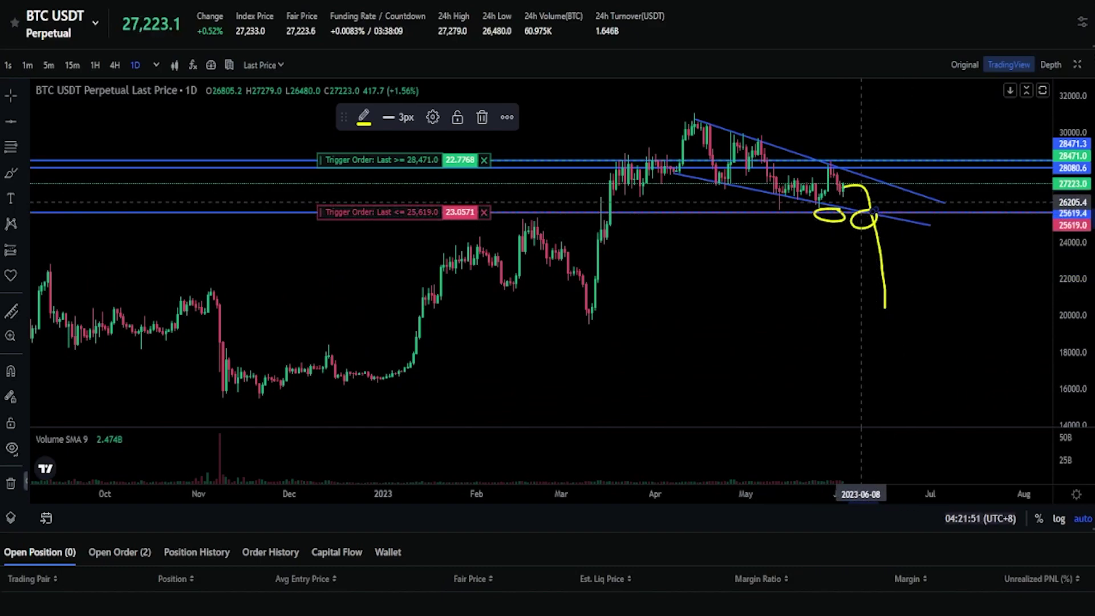
Step: Clear the brush marks at the short trigger line, circle the wedge's recent high and recent low at the two trigger lines, and erase the circles
key("Delete")
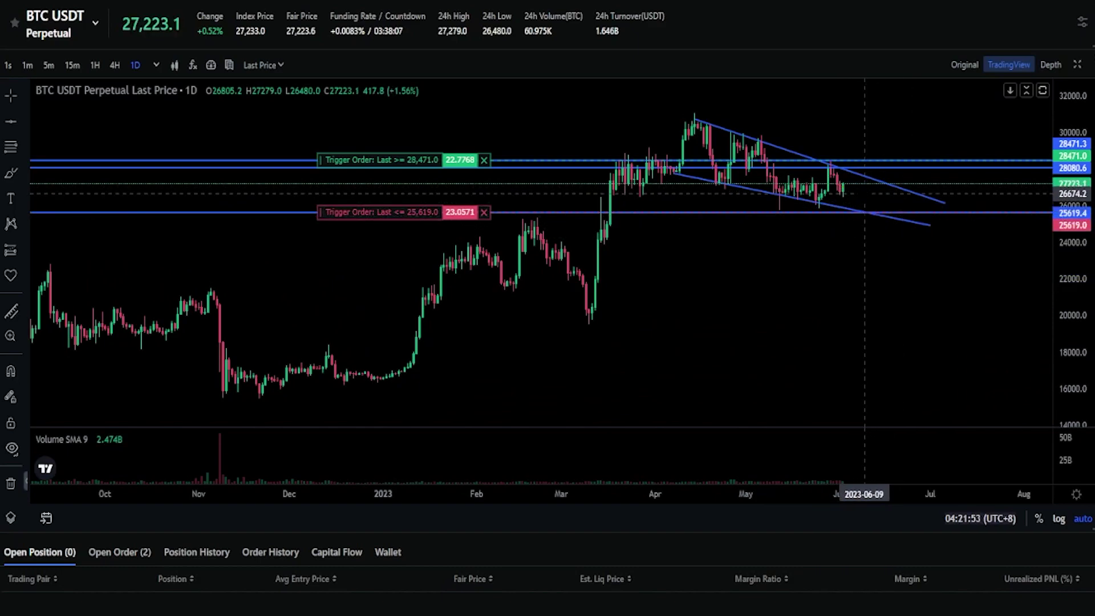
mouse_move(843, 149)
left_mouse_down()
mouse_move(815, 163)
mouse_move(837, 150)
left_mouse_up()
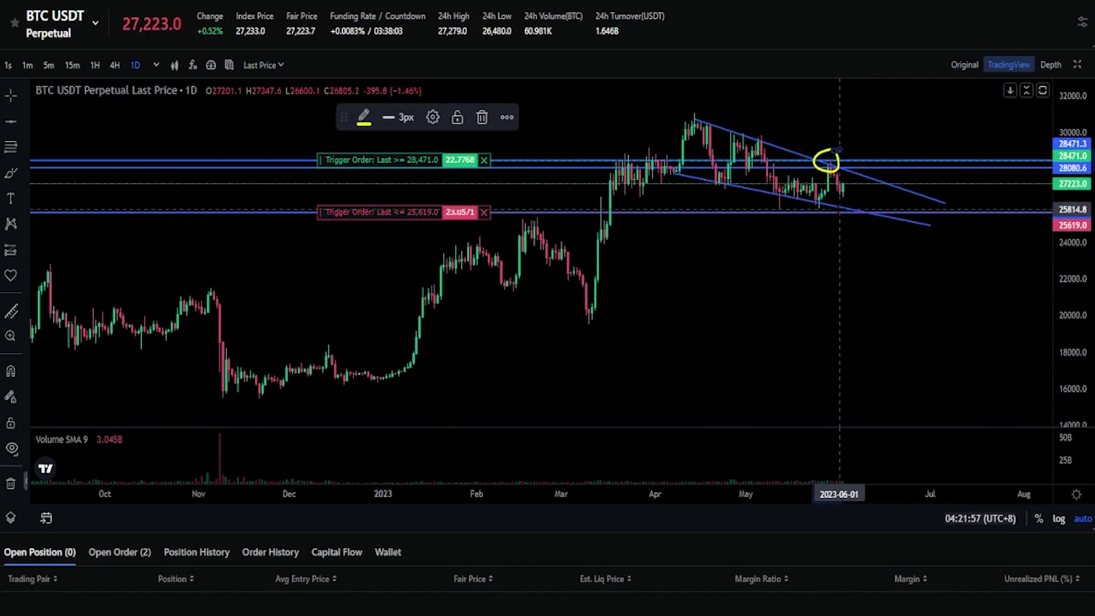
mouse_move(833, 208)
left_mouse_down()
mouse_move(838, 221)
mouse_move(830, 207)
left_mouse_up()
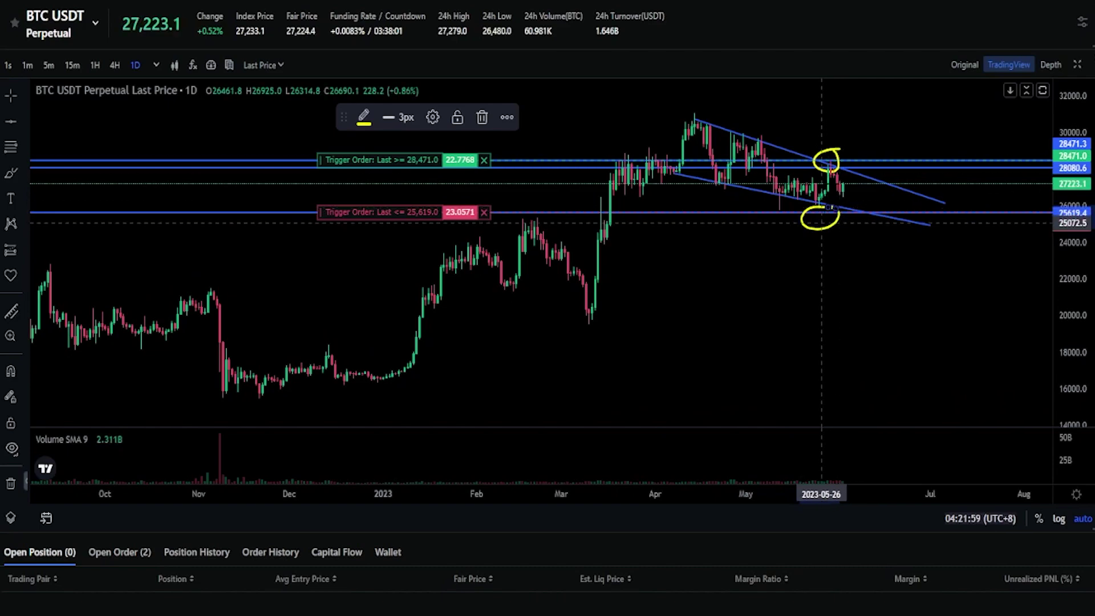
key("Delete")
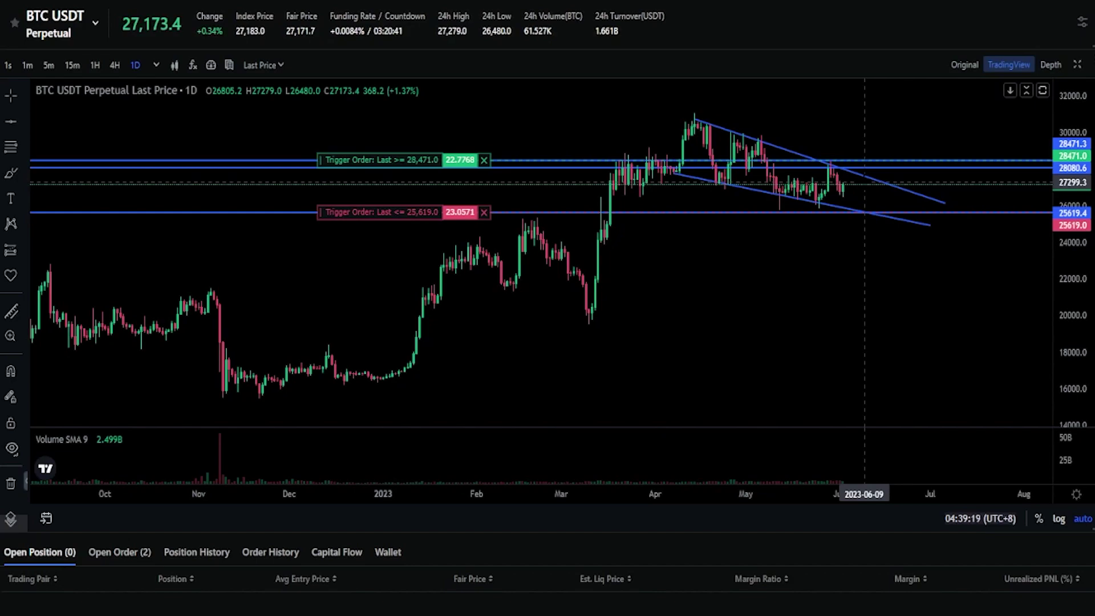
Step: Sketch a breakout path rising from the current price through the long trigger line and undo the sketch
scroll(873, 184, "up", 2)
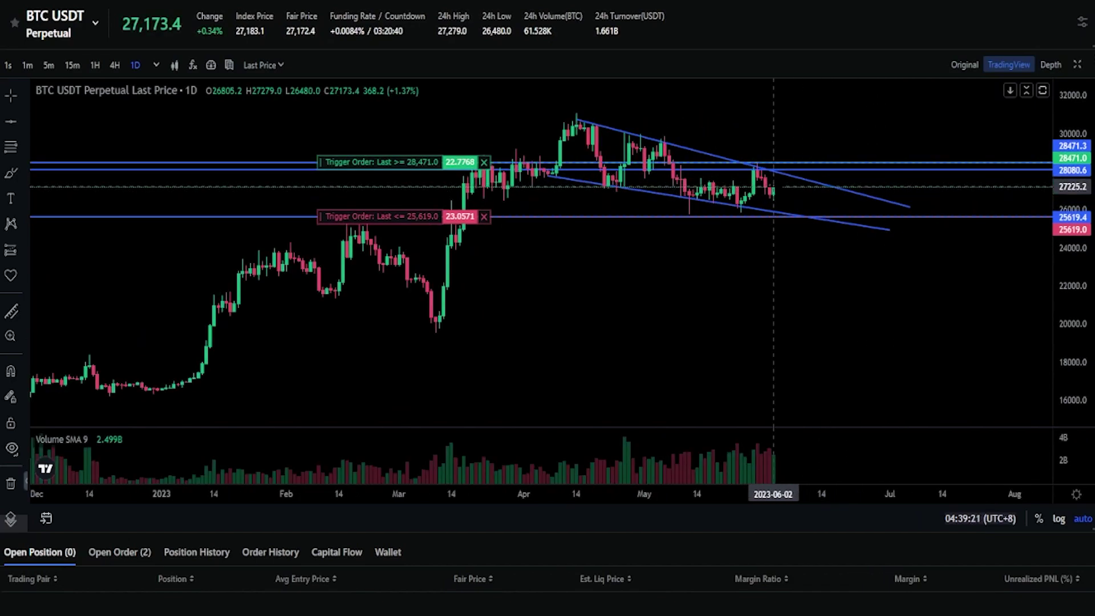
mouse_move(773, 189)
left_mouse_down()
mouse_move(793, 187)
mouse_move(815, 153)
mouse_move(797, 154)
mouse_move(824, 150)
mouse_move(850, 98)
left_mouse_up()
key("ctrl+z")
key("ctrl+z")
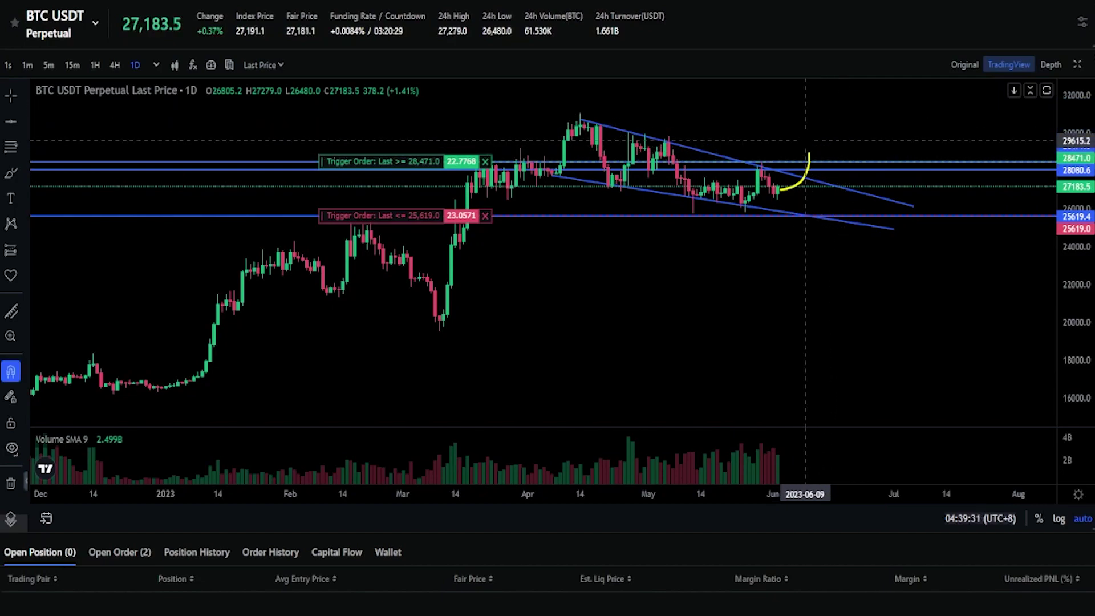
Step: Sketch a false breakout that touches the long trigger line and falls back into the wedge, and undo the marks
mouse_move(778, 188)
left_mouse_down()
mouse_move(814, 157)
mouse_move(805, 151)
mouse_move(827, 184)
left_mouse_up()
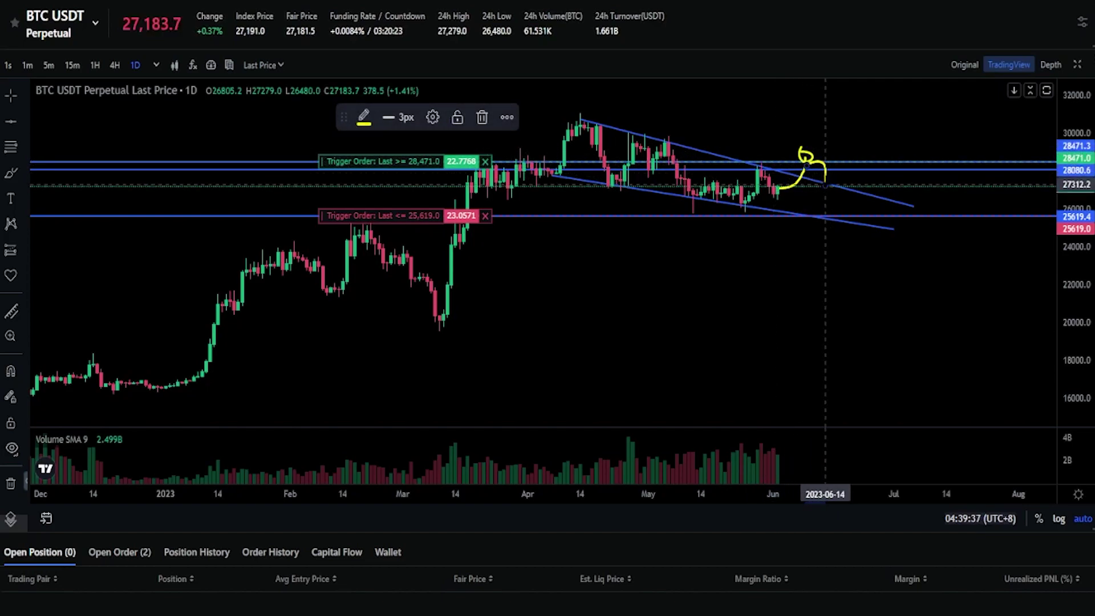
key("ctrl+z")
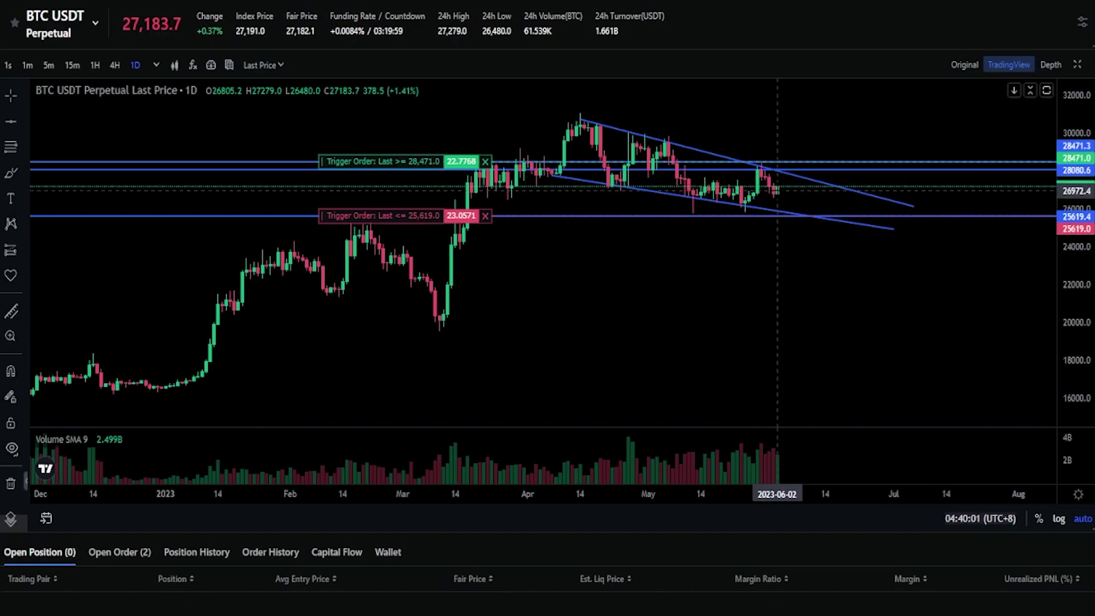
key("ctrl+z")
Step: Sketch a circled drop through the short trigger line with continued decline, undo it, and sketch another path from the current price
mouse_move(793, 186)
left_mouse_down()
mouse_move(810, 200)
mouse_move(813, 228)
left_mouse_up()
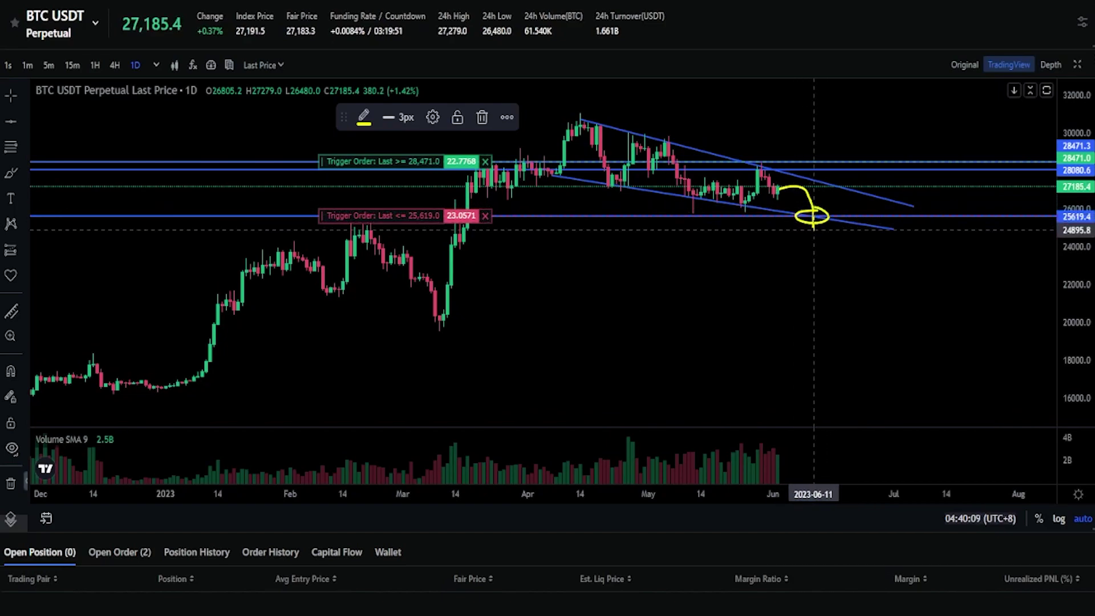
mouse_move(821, 250)
left_mouse_down()
mouse_move(841, 258)
mouse_move(850, 299)
left_mouse_up()
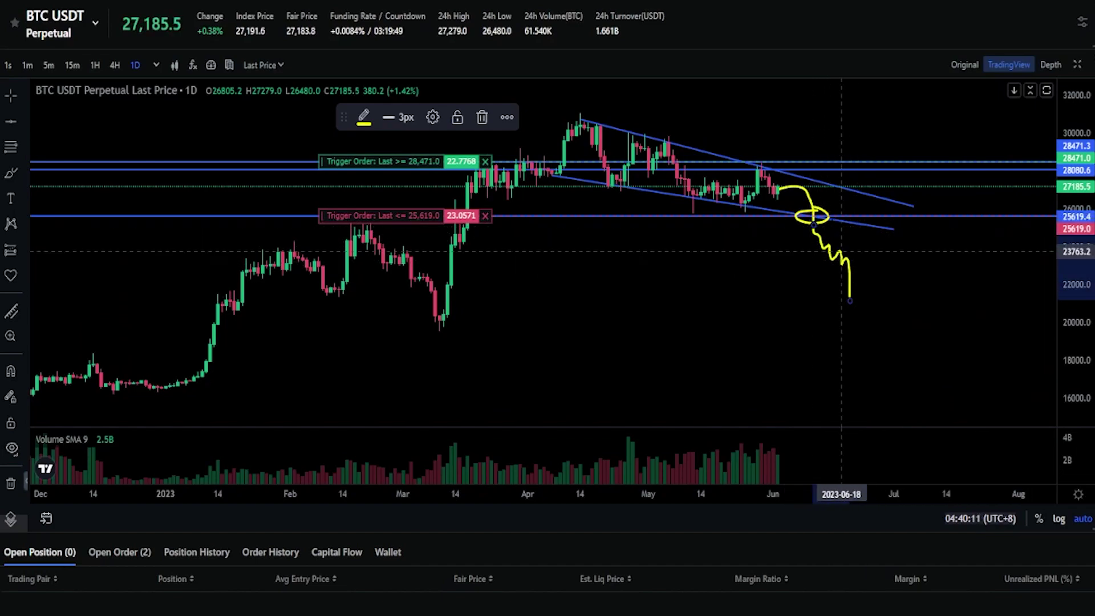
key("ctrl+z")
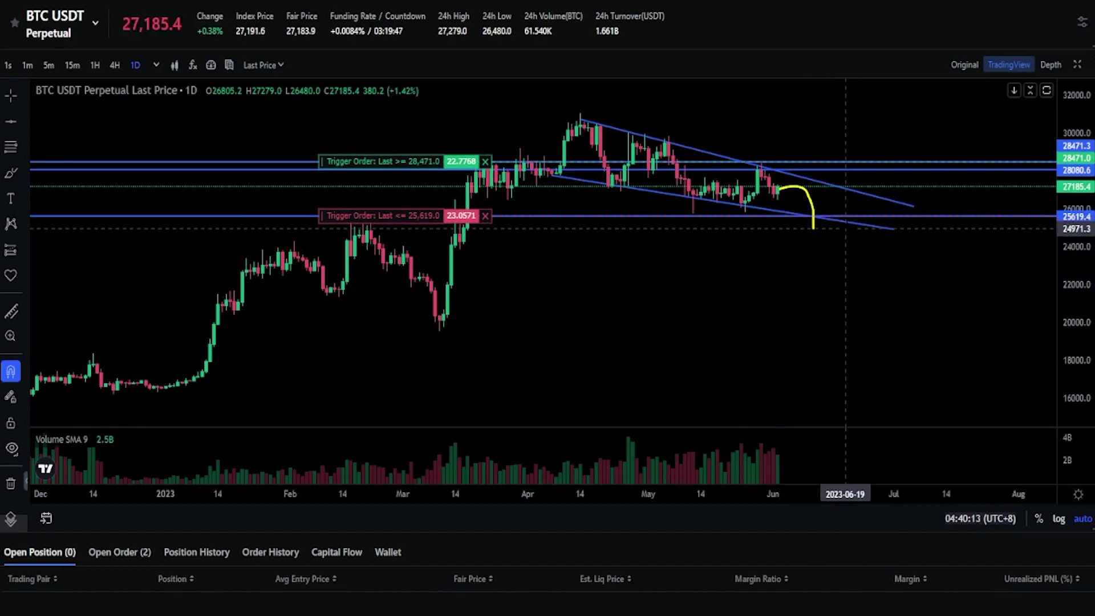
key("ctrl+z")
mouse_move(785, 188)
left_mouse_down()
mouse_move(808, 211)
mouse_move(801, 225)
mouse_move(833, 185)
left_mouse_up()
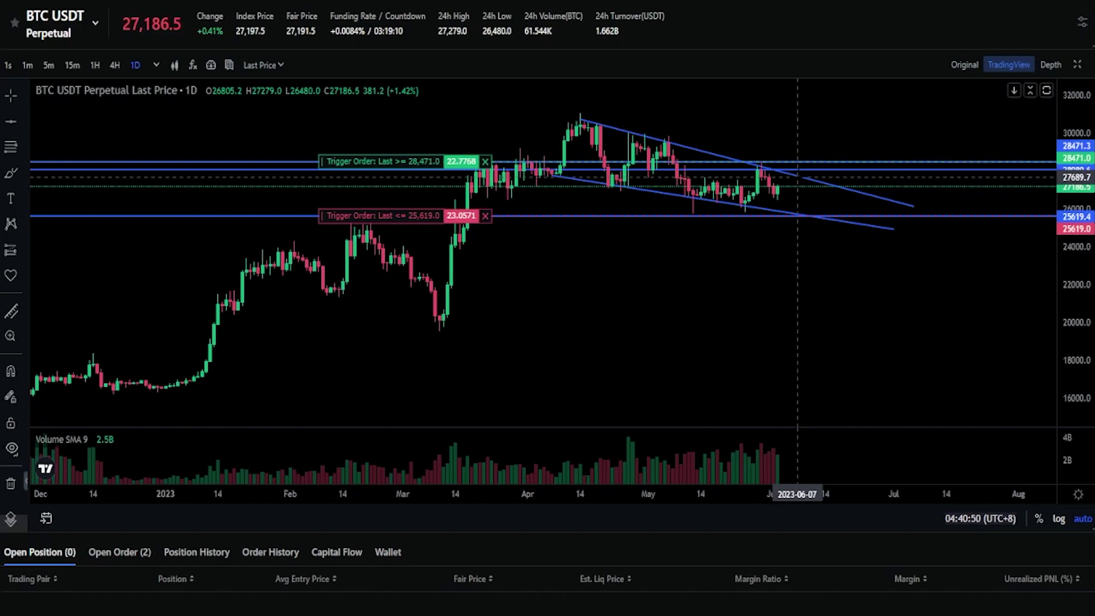
Step: Cancel the pending 28,471 long and 25,619 short trigger orders from the chart
left_click(486, 161)
left_click(485, 216)
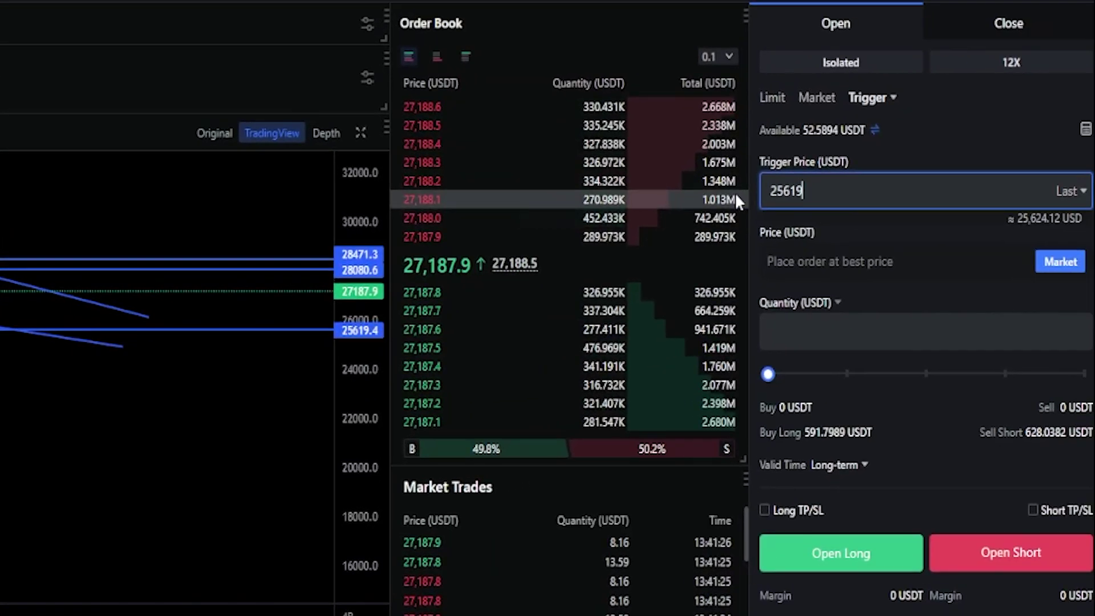
Step: Set the new order's trigger price to 28471 USDT and its quantity to 25 USDT
key("ctrl+a")
type("28")
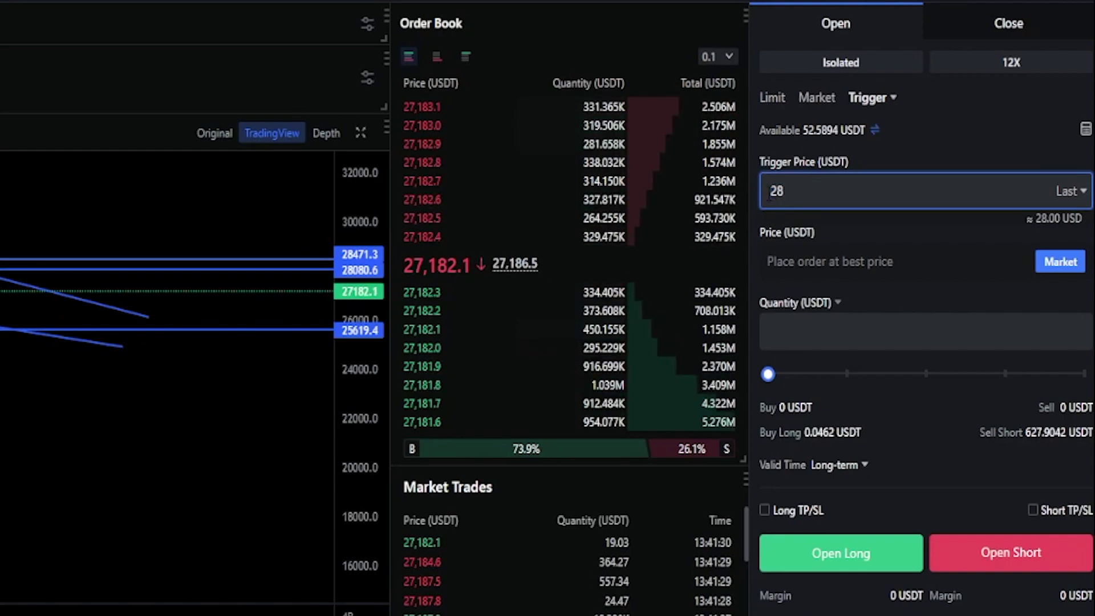
type("47")
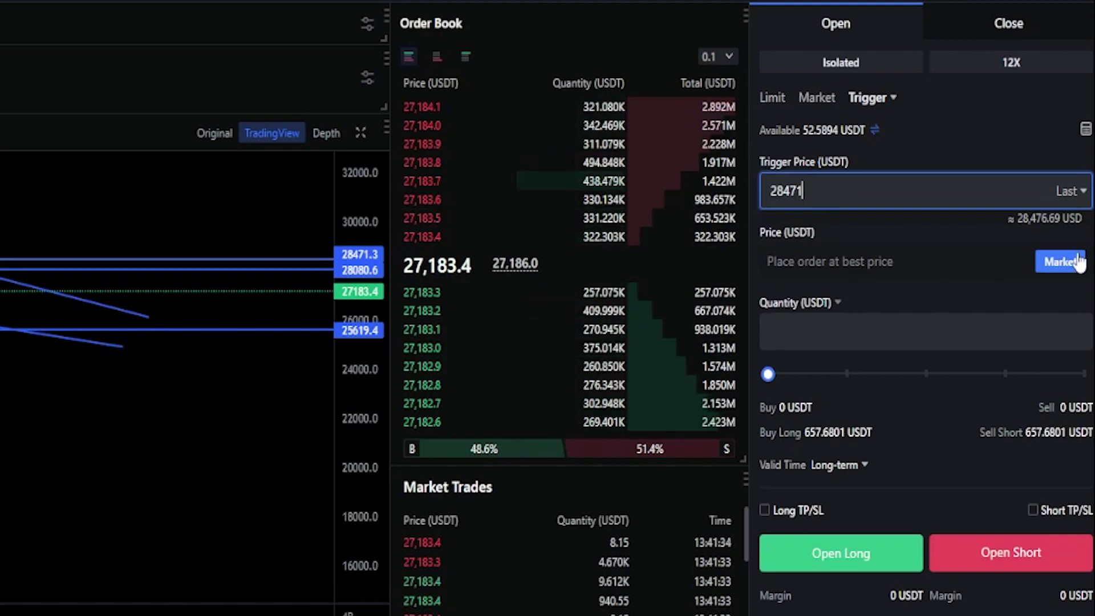
type("1")
left_click(811, 332)
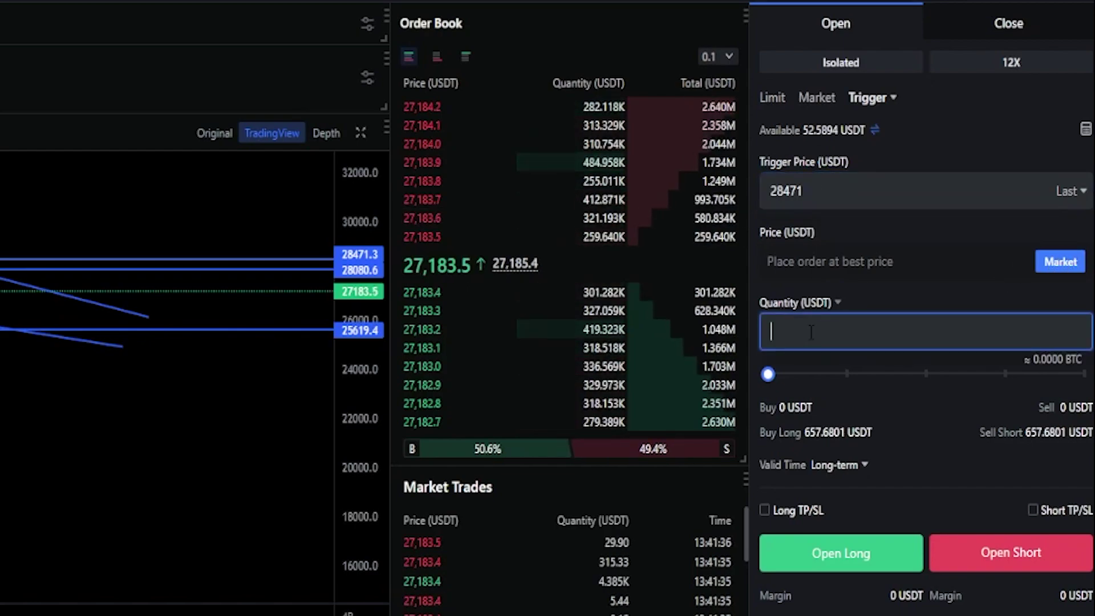
type("25")
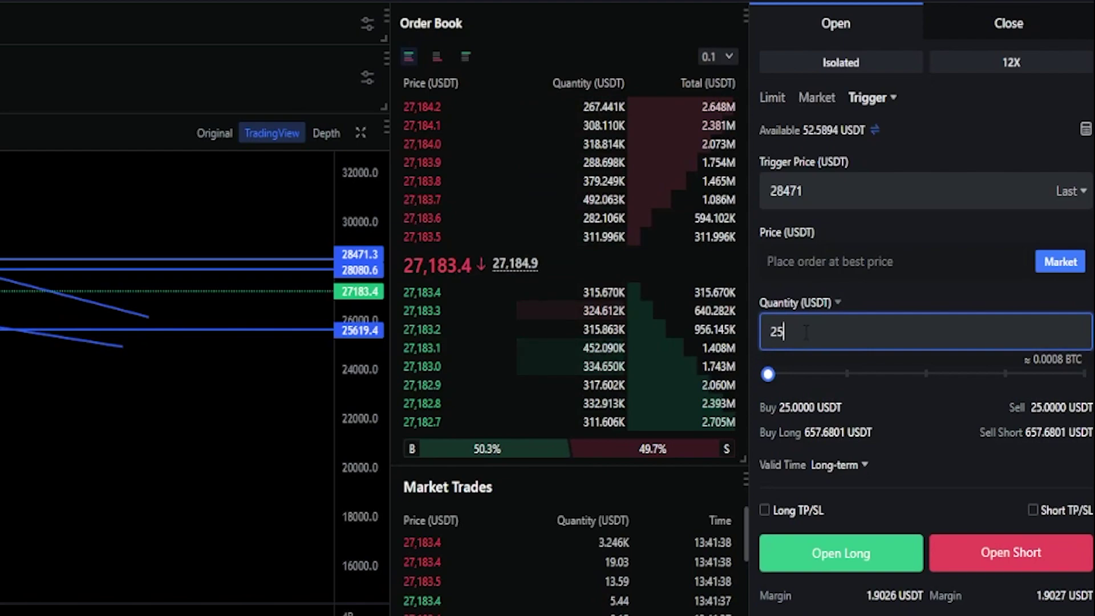
Step: Enable take-profit and stop-loss for the long order and set the take-profit trigger price to 30000 USDT
left_click(769, 515)
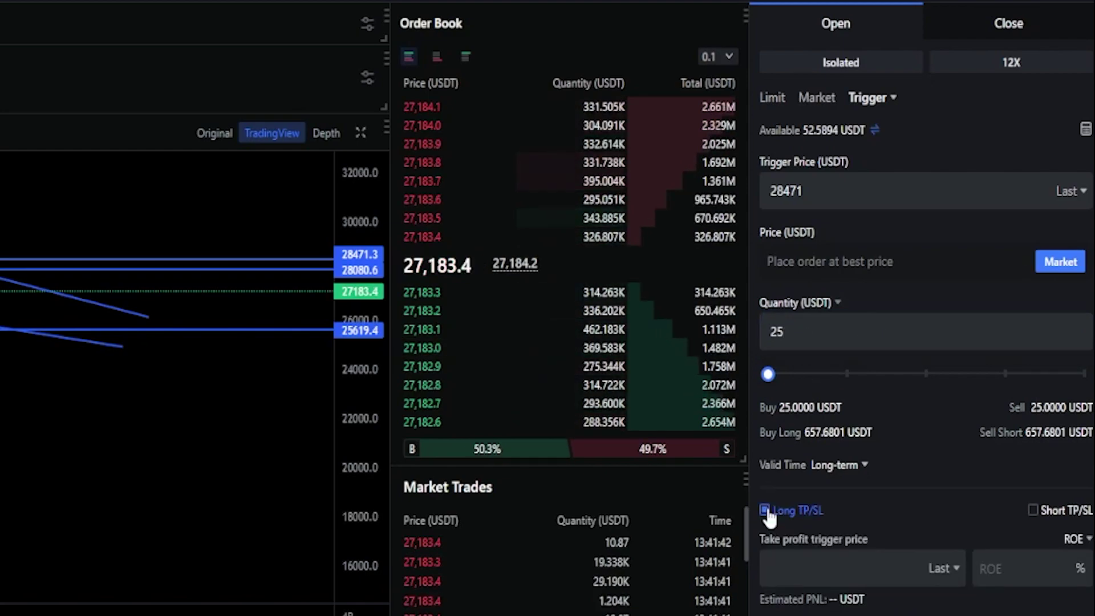
scroll(775, 501, "down", 3)
left_click(810, 460)
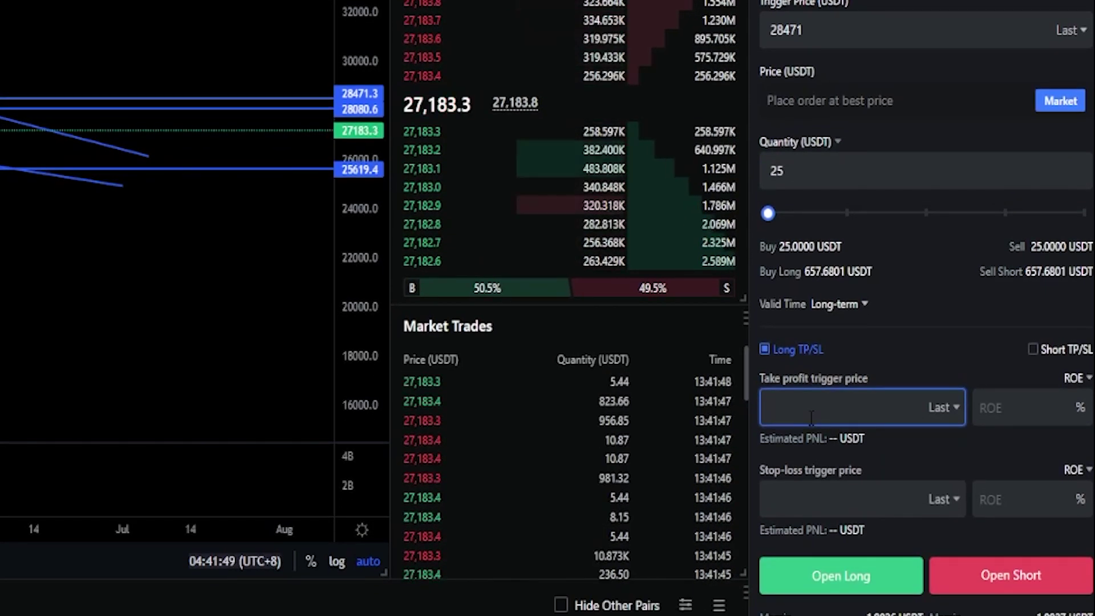
type("30000")
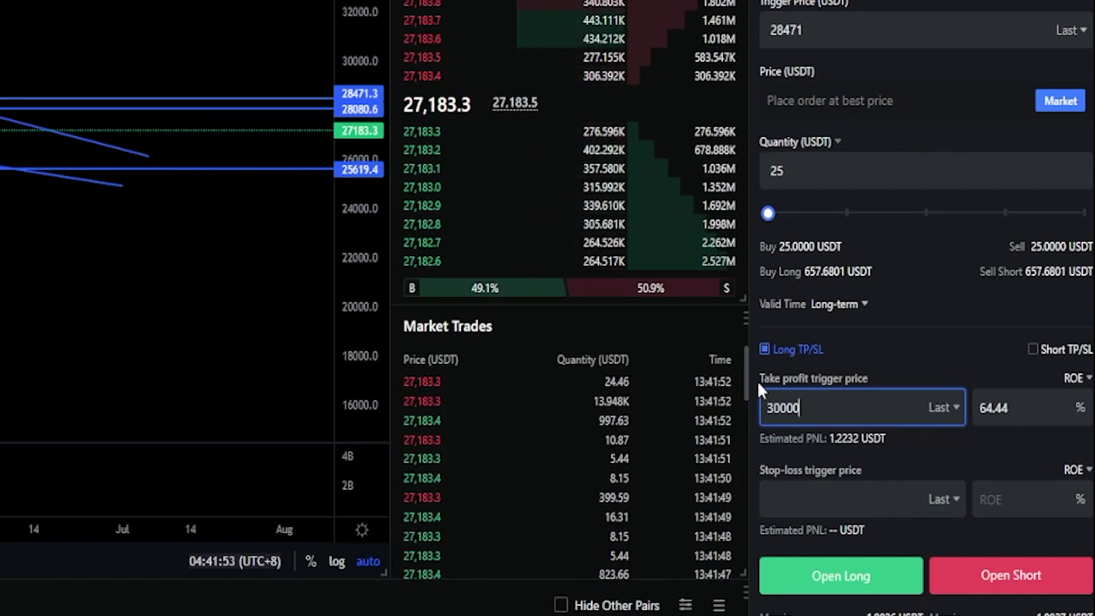
Step: Circle the stop-loss area at the 28080.6 line near the current price with the brush and erase the circle
left_click(836, 504)
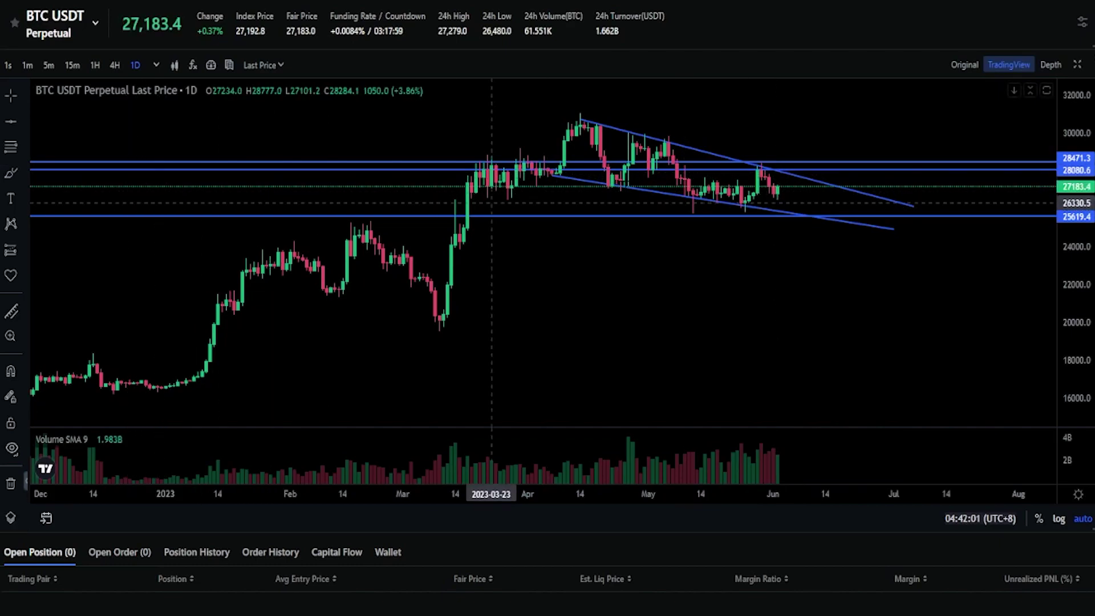
left_click_drag(802, 164, 798, 162)
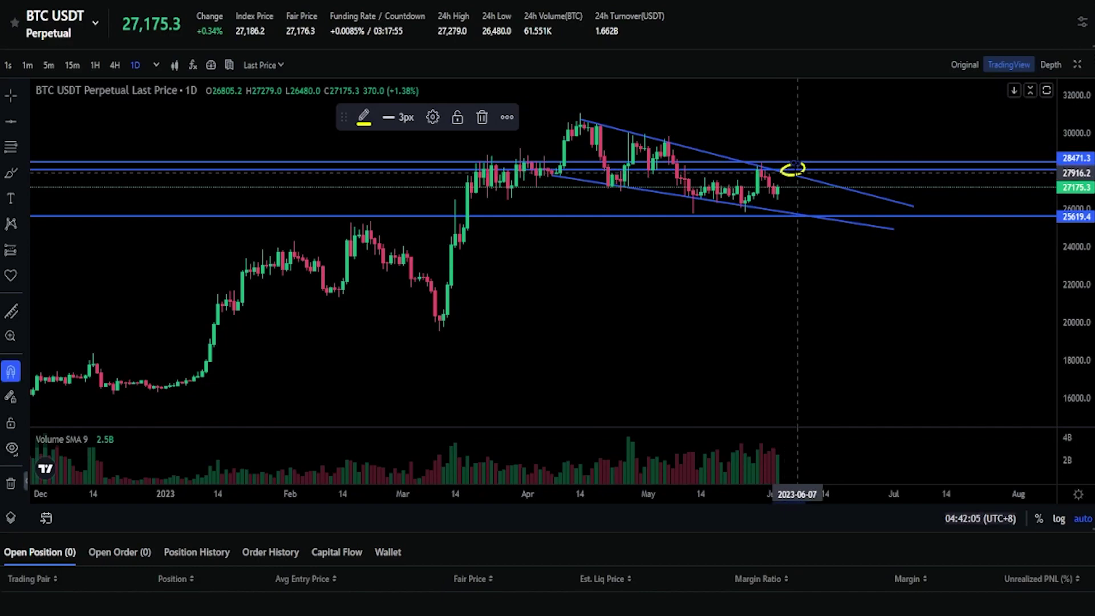
key("Delete")
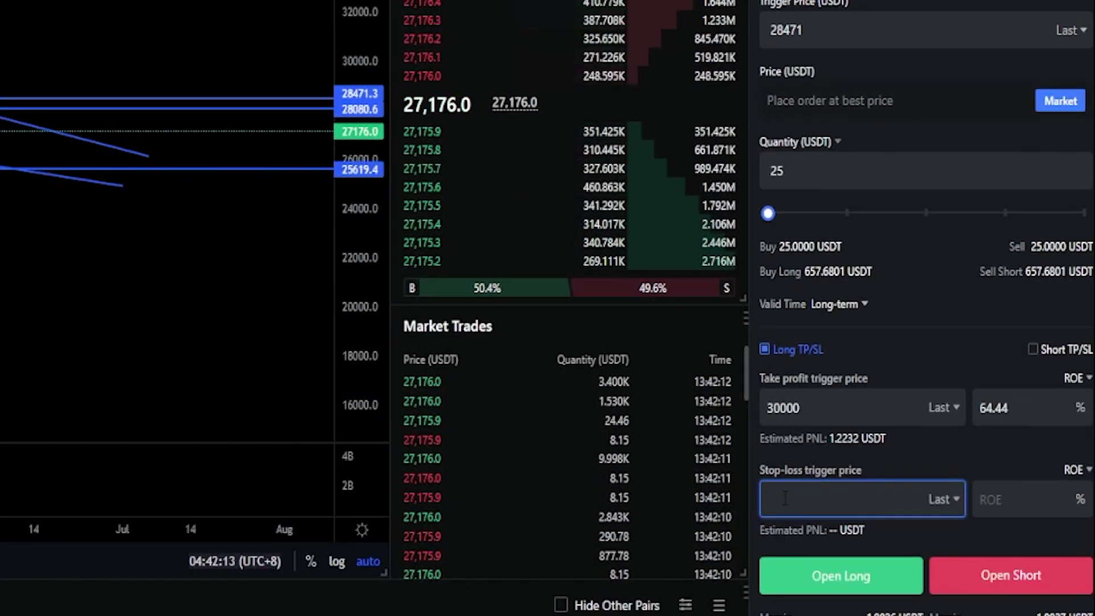
Step: Set the long order's stop-loss trigger price to 28070 USDT and submit the order as a long
type("2")
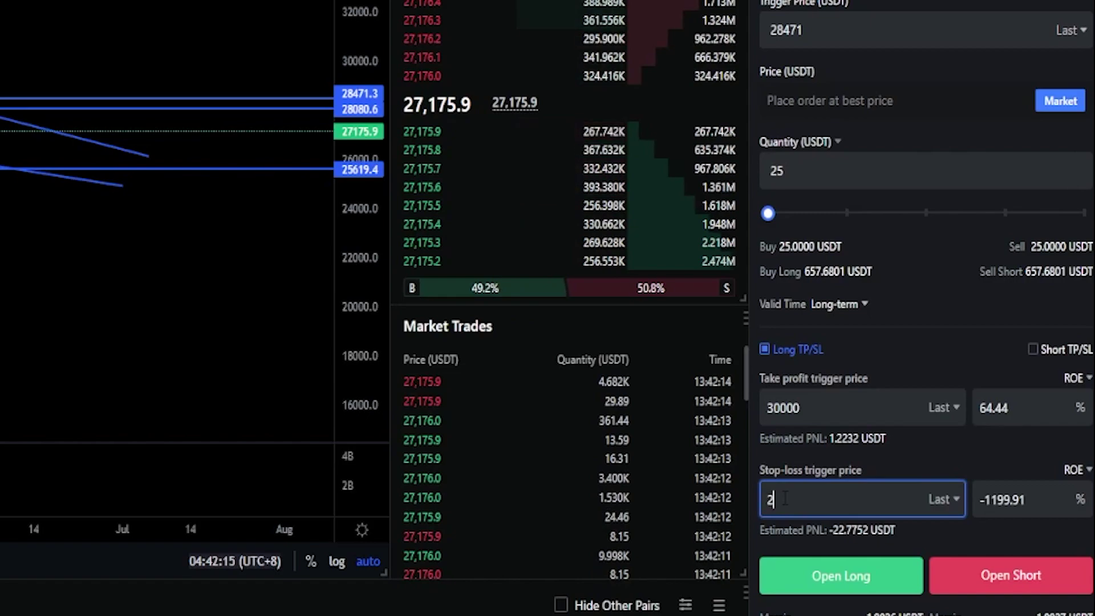
type("8070")
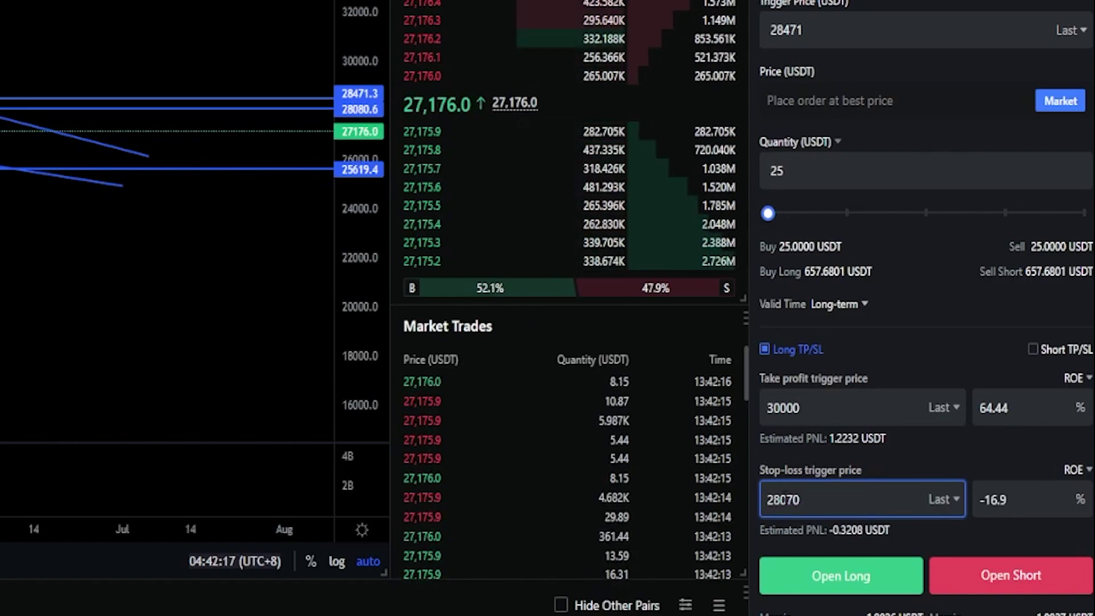
left_click(845, 577)
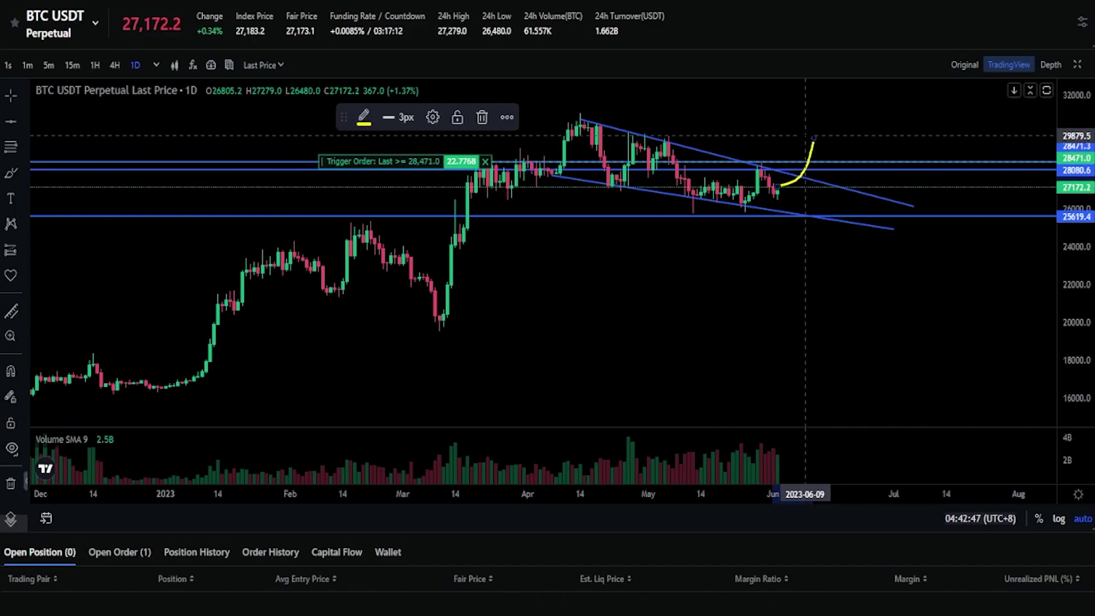
Step: Brush in a breakout above the long trigger line, a false breakout back into the wedge, and a rally to about 30000, erasing each sketch
key("ctrl+z")
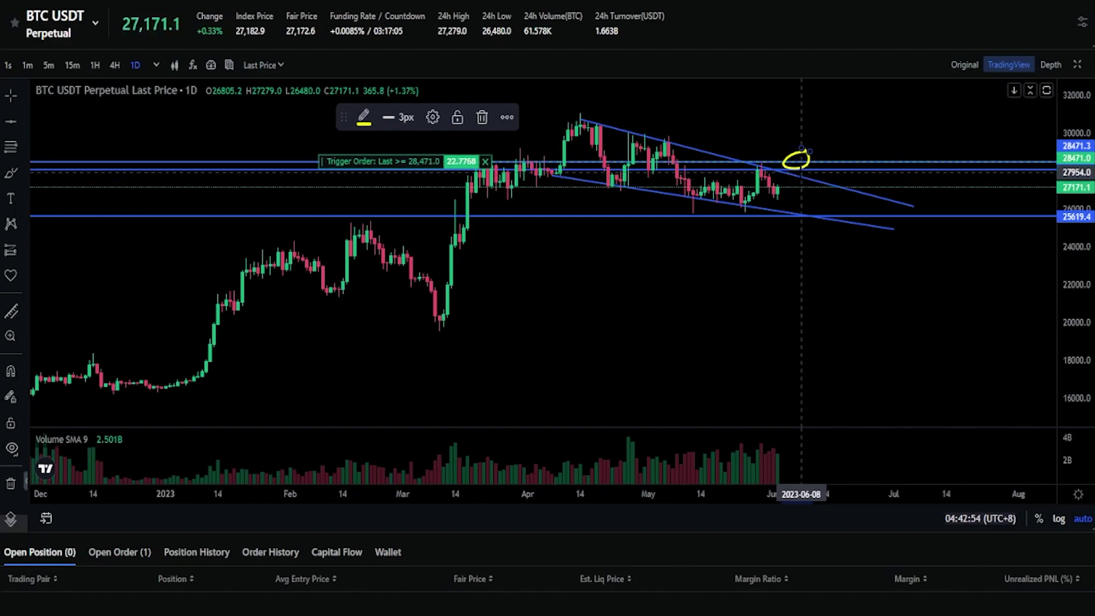
key("ctrl+z")
left_click_drag(774, 187, 794, 181)
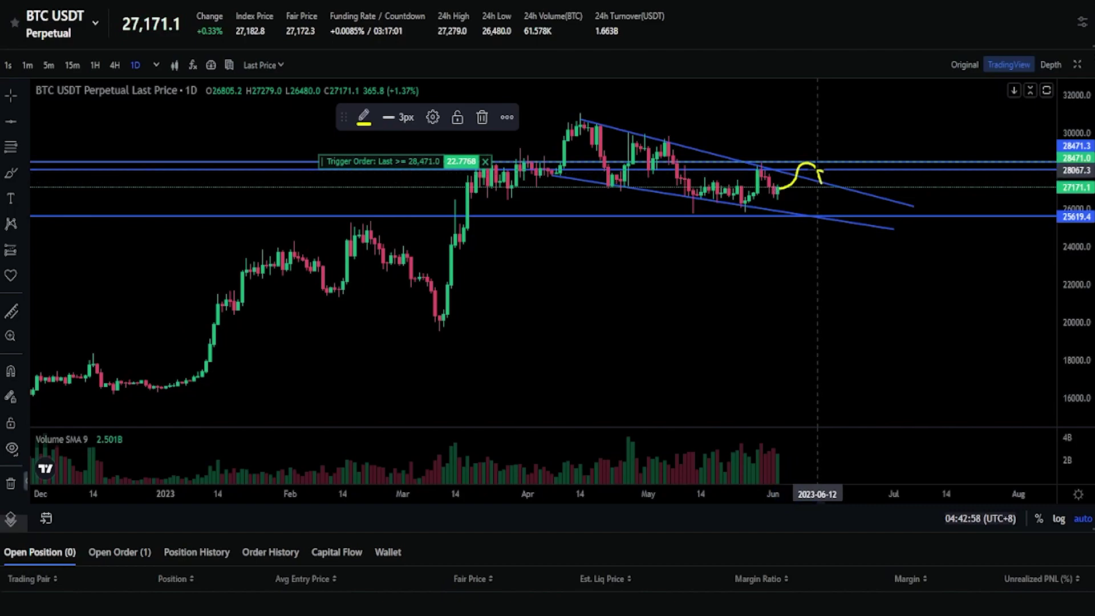
key("ctrl+z")
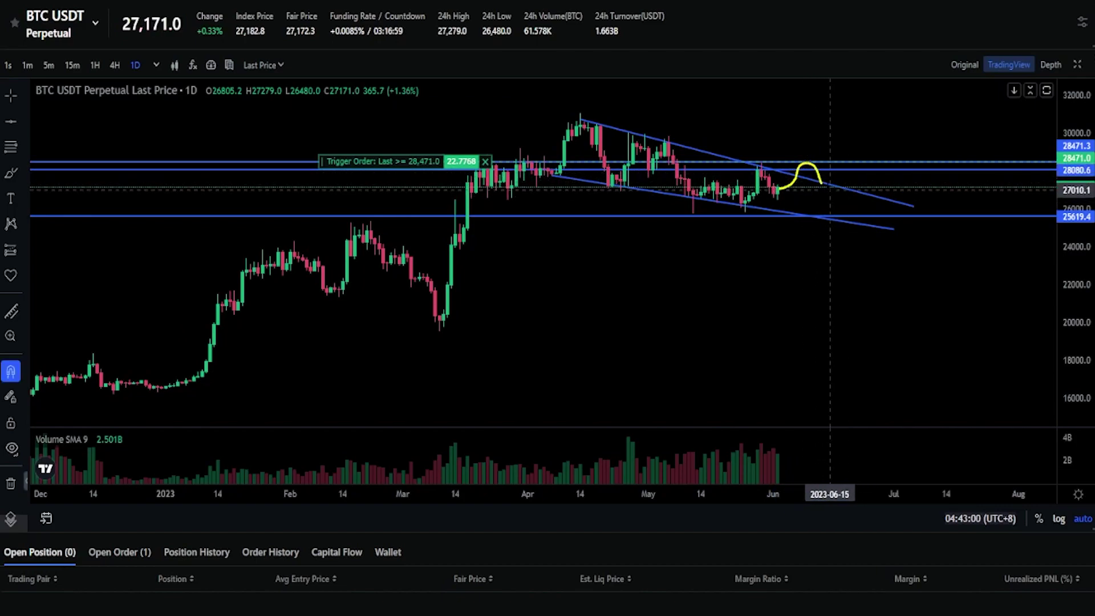
mouse_move(778, 187)
left_mouse_down()
mouse_move(801, 181)
mouse_move(859, 127)
mouse_move(830, 136)
mouse_move(864, 128)
left_mouse_up()
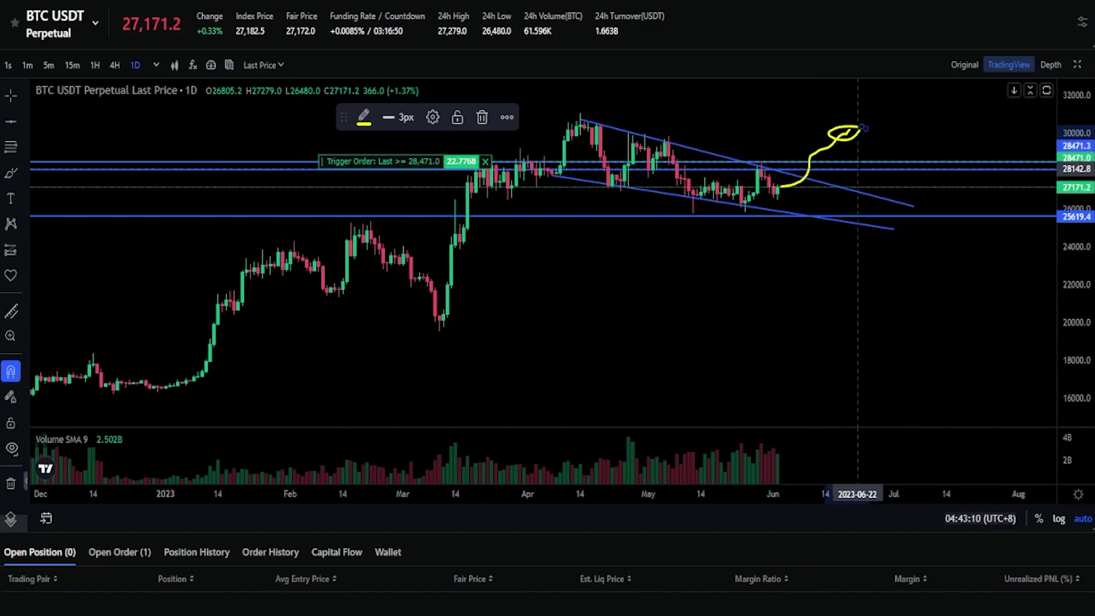
key("Delete")
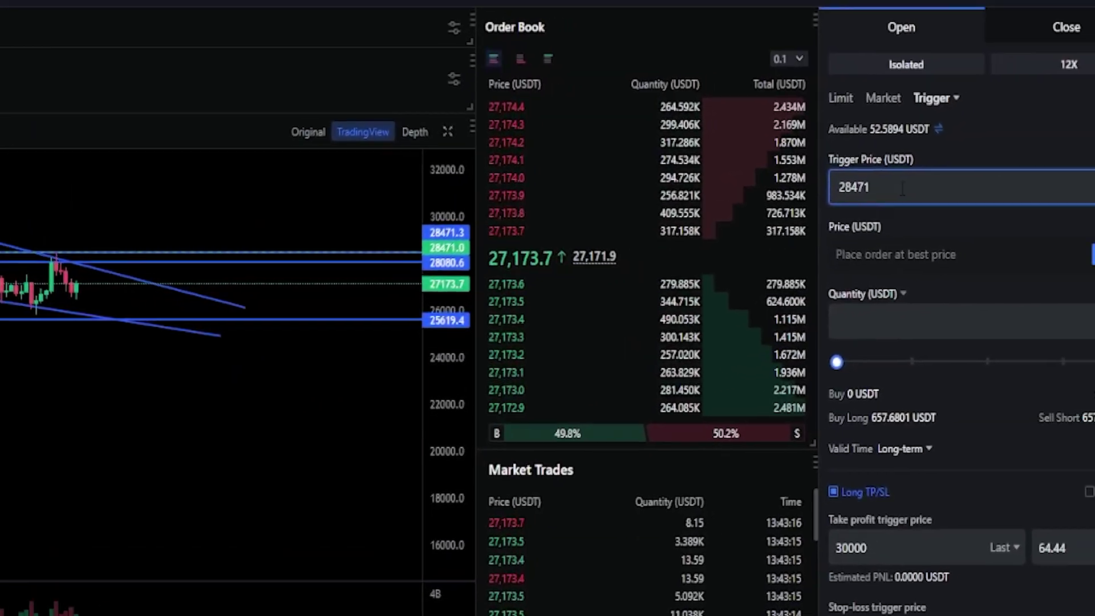
Step: Set the next order's trigger price to 25619 USDT and its quantity to 25 USDT
double_click(780, 195)
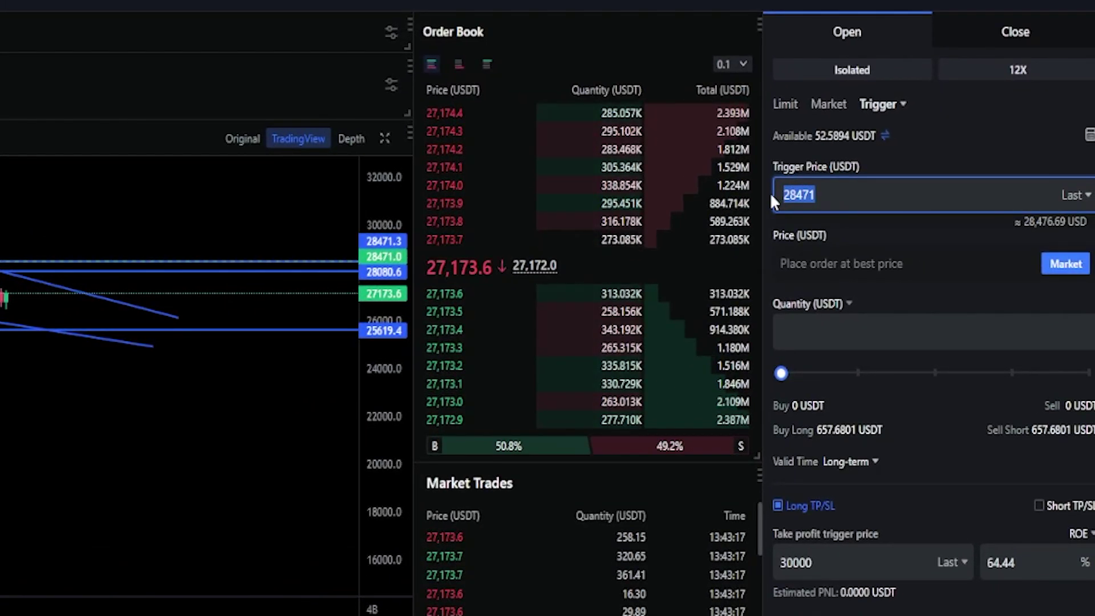
type("25619")
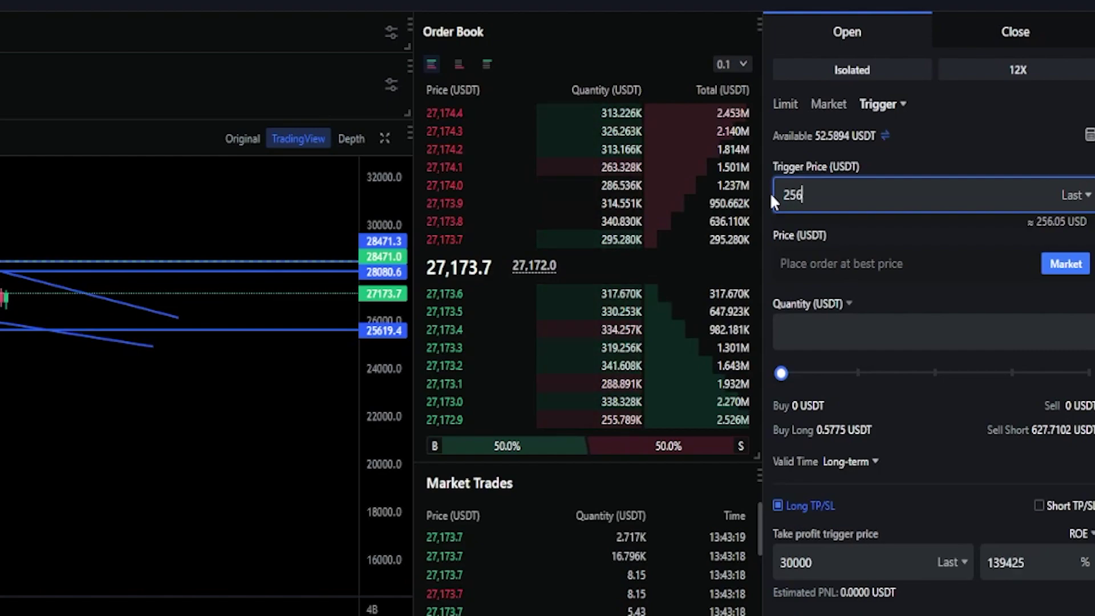
left_click(841, 343)
type("25")
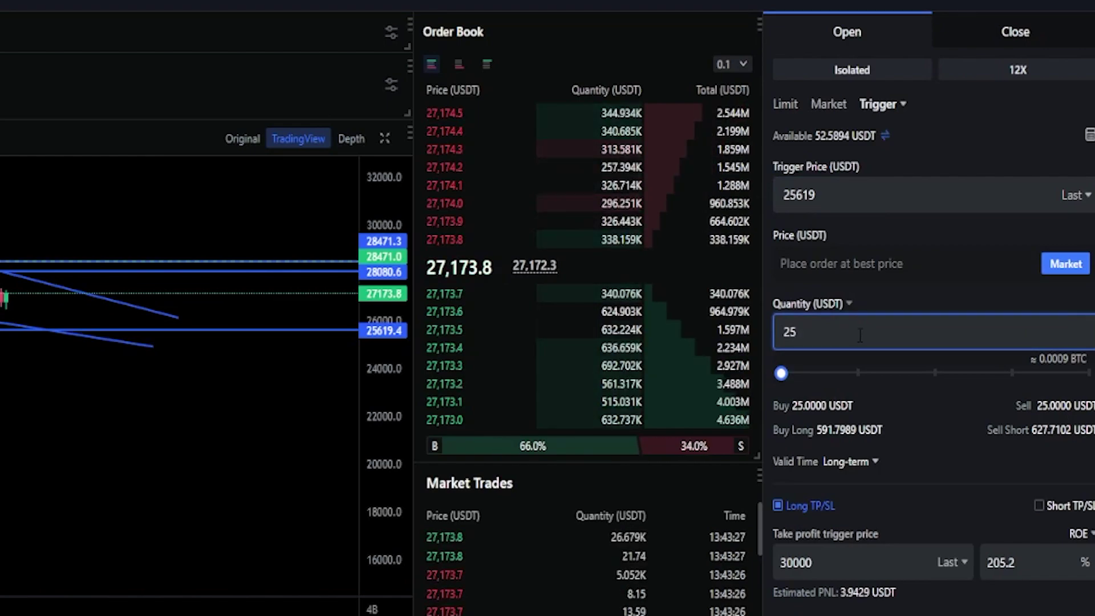
Step: Switch the order's TP/SL from long to short and set the take-profit trigger price to 24000 USDT
left_click(1035, 507)
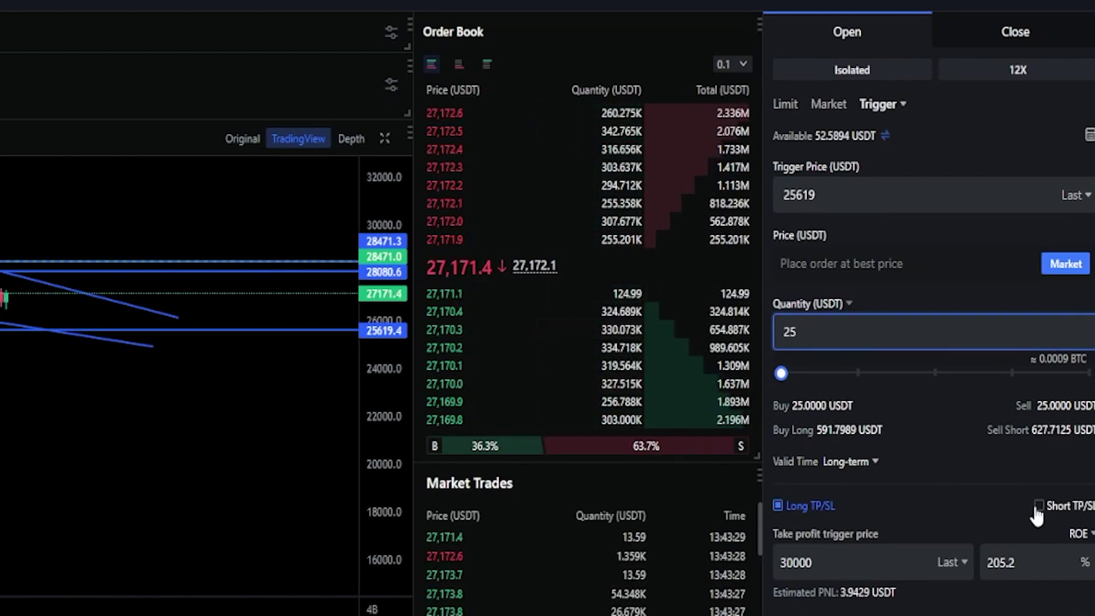
left_click(1038, 507)
scroll(920, 422, "down", 3)
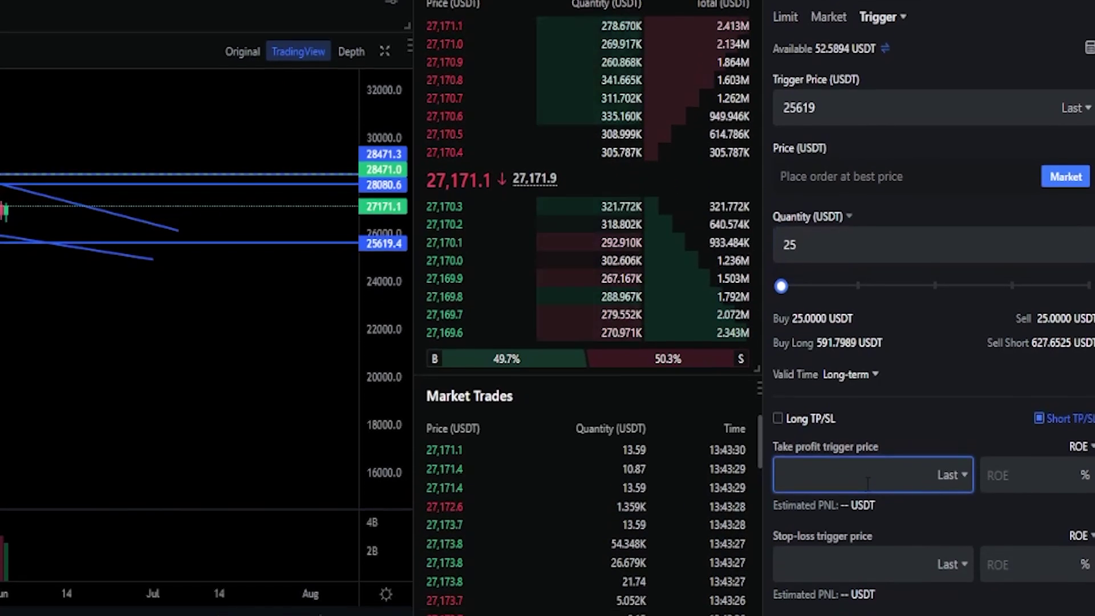
left_click(865, 429)
type("2400")
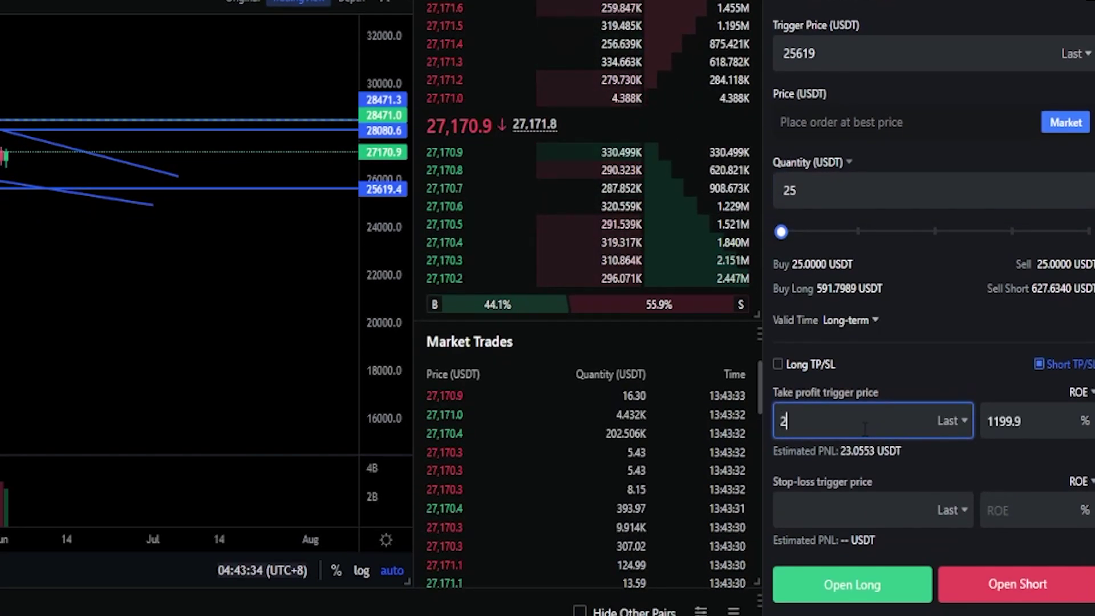
type("0")
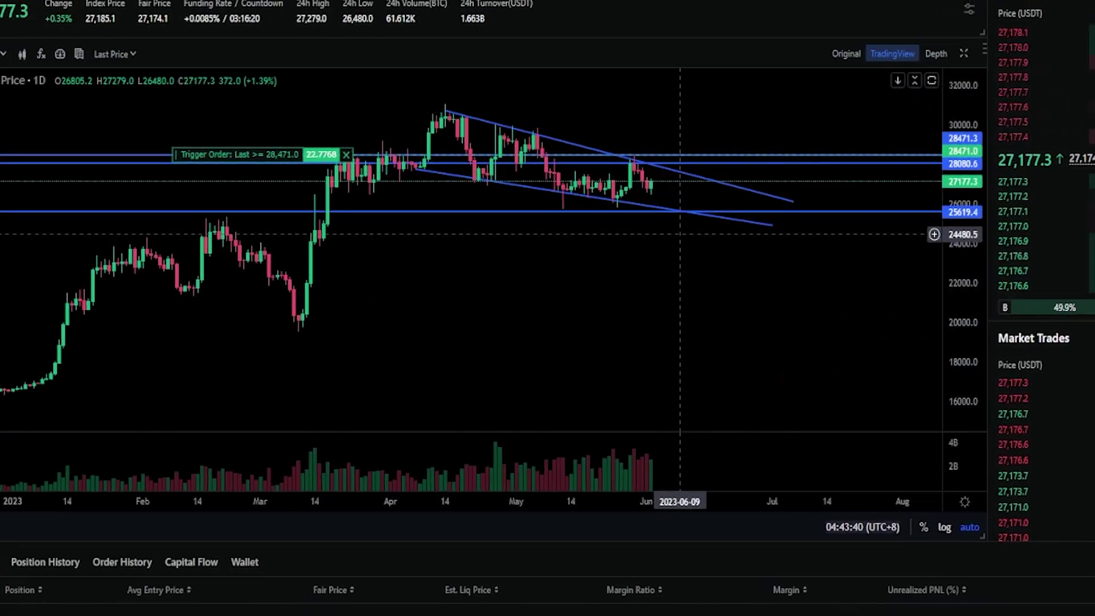
Step: Place a horizontal line at about 25953 on the chart, just above the 25619.4 short trigger line
left_click(786, 213)
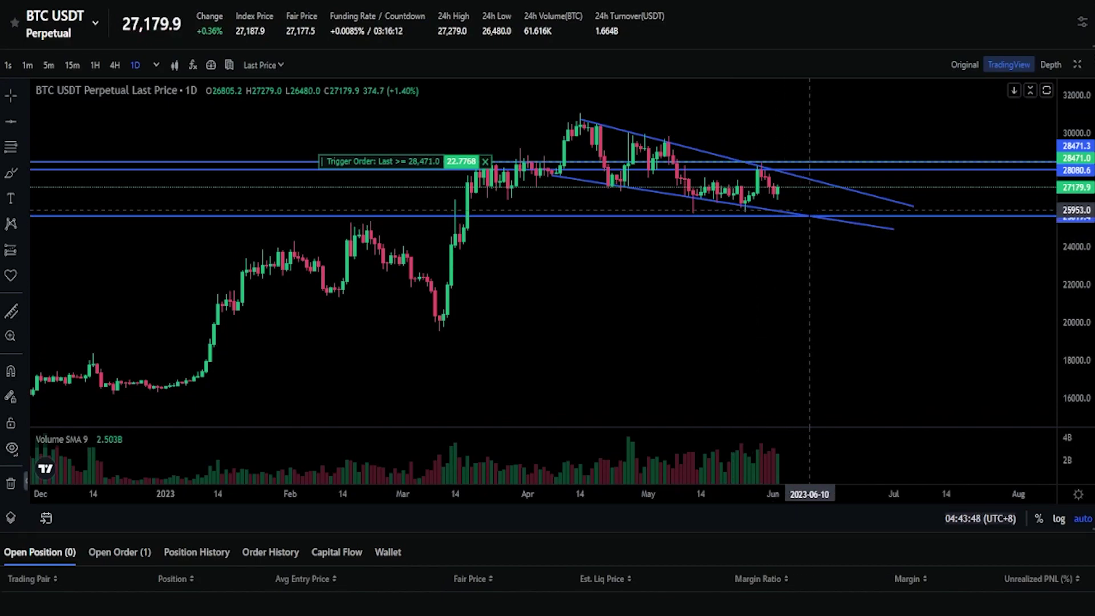
left_click(810, 210)
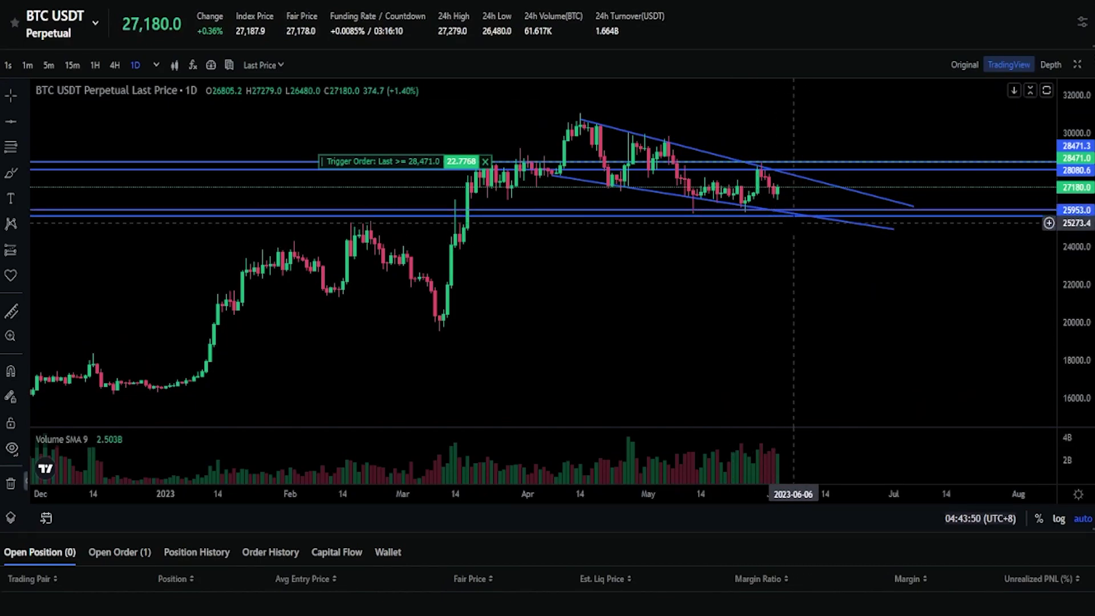
left_click_drag(829, 210, 1071, 231)
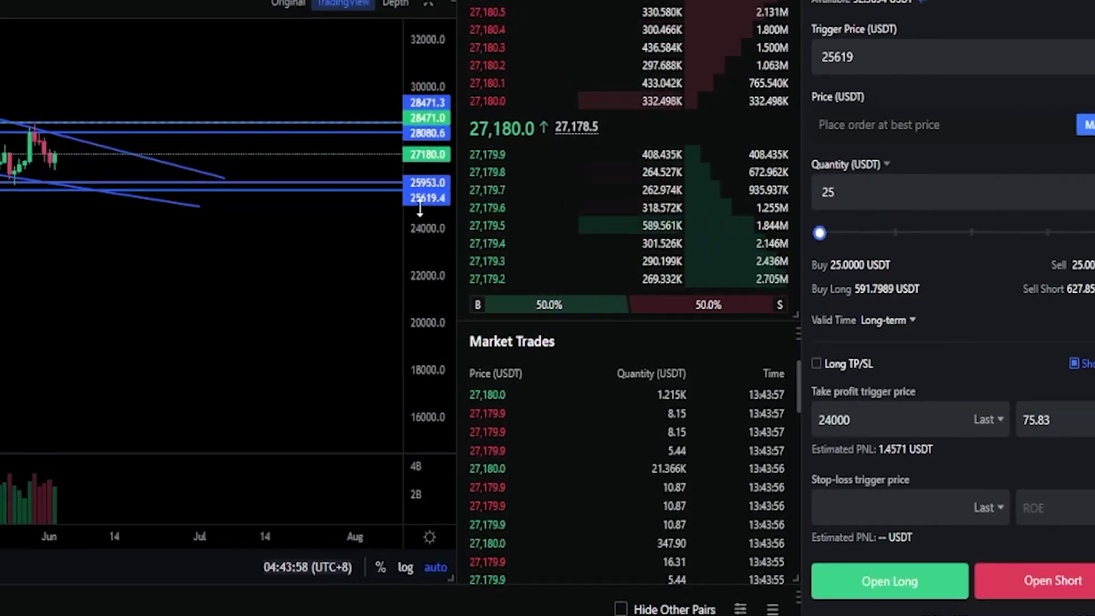
Step: Set the short order's stop-loss trigger price to 25953 USDT and submit the order as a short
left_click(895, 504)
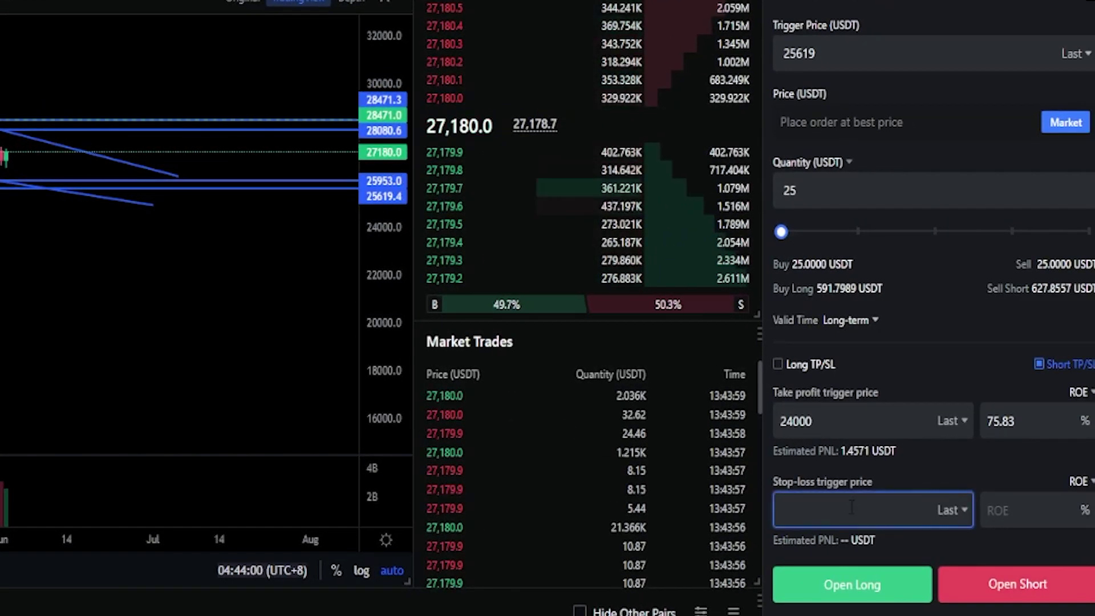
type("2")
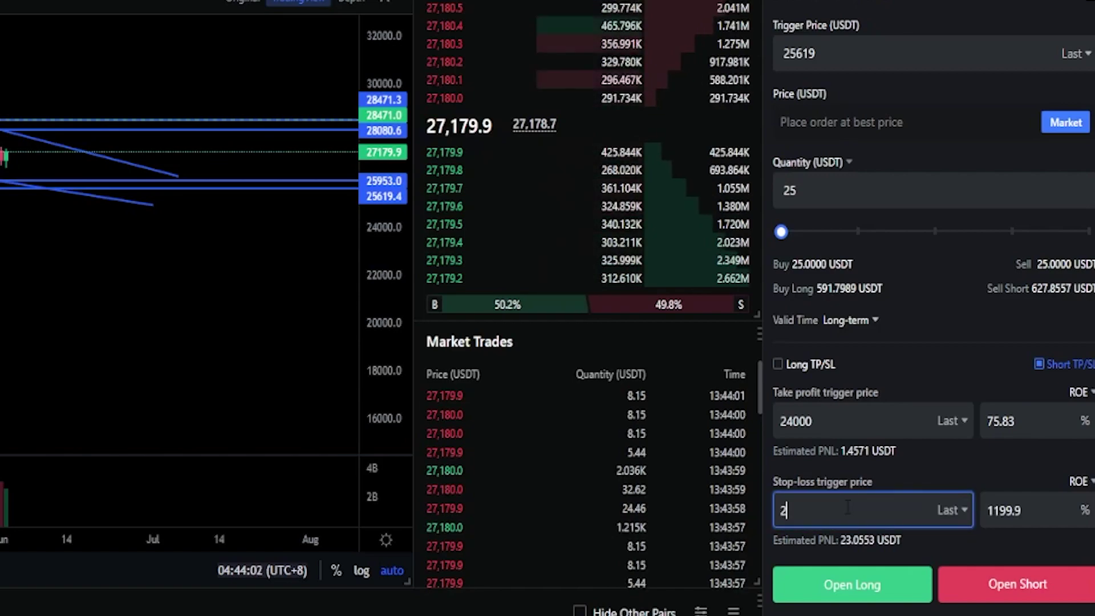
type("59")
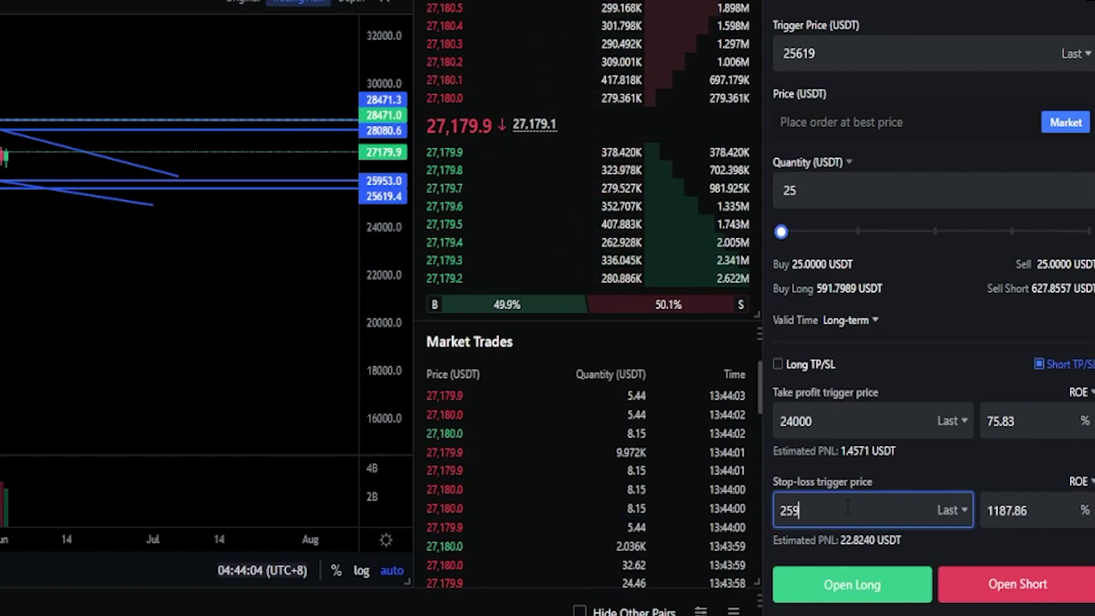
type("53")
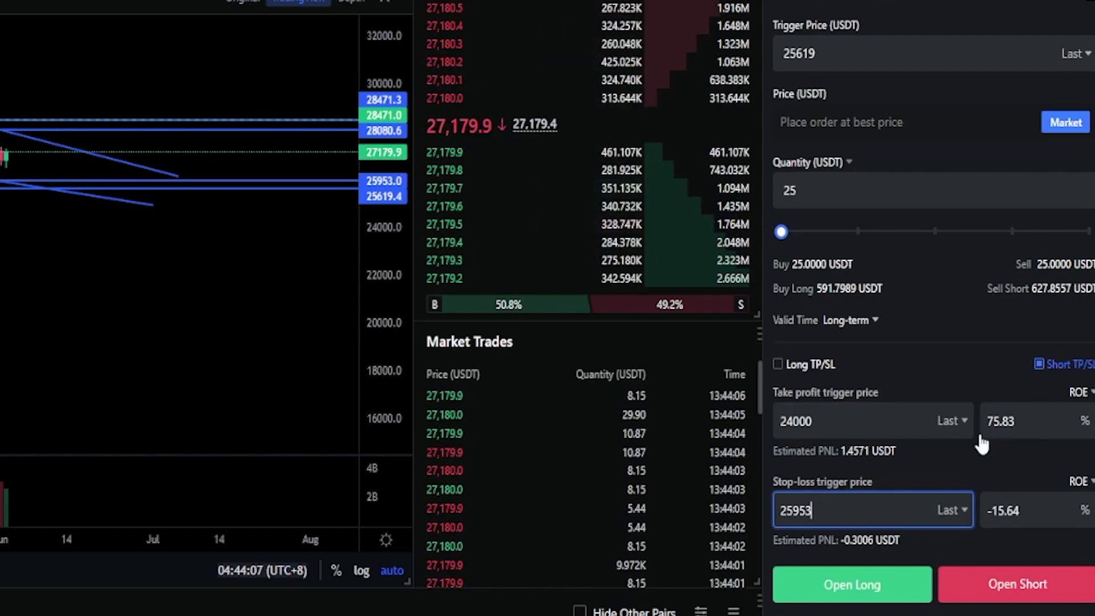
left_click(1005, 588)
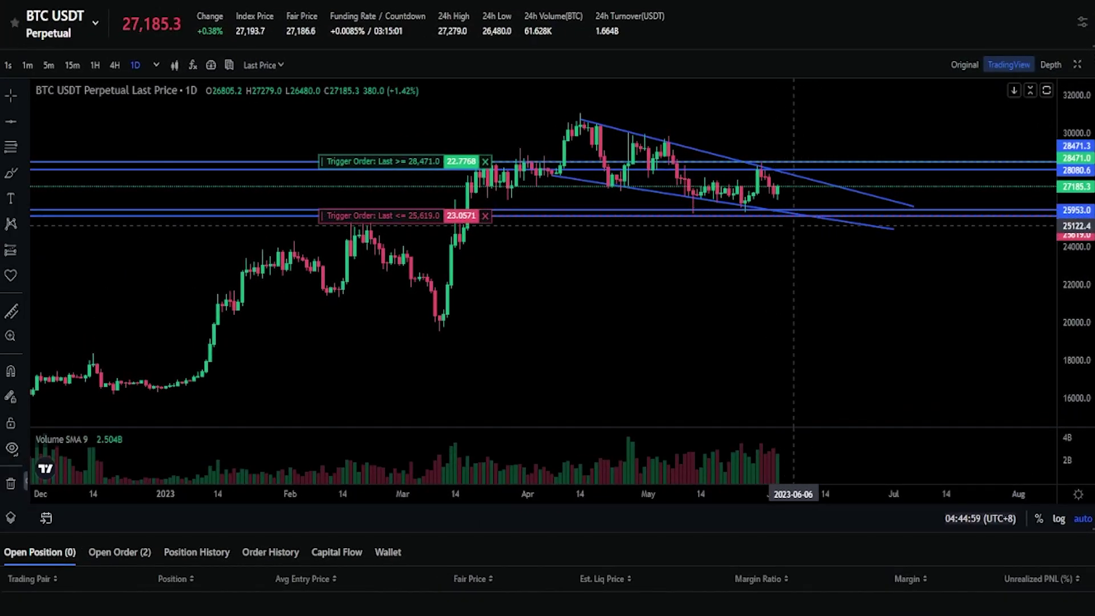
Step: Brush in a fall to the short trigger line, a drop to about 22600, and a rebound toward the stop-loss line, erasing each sketch
left_click(777, 190)
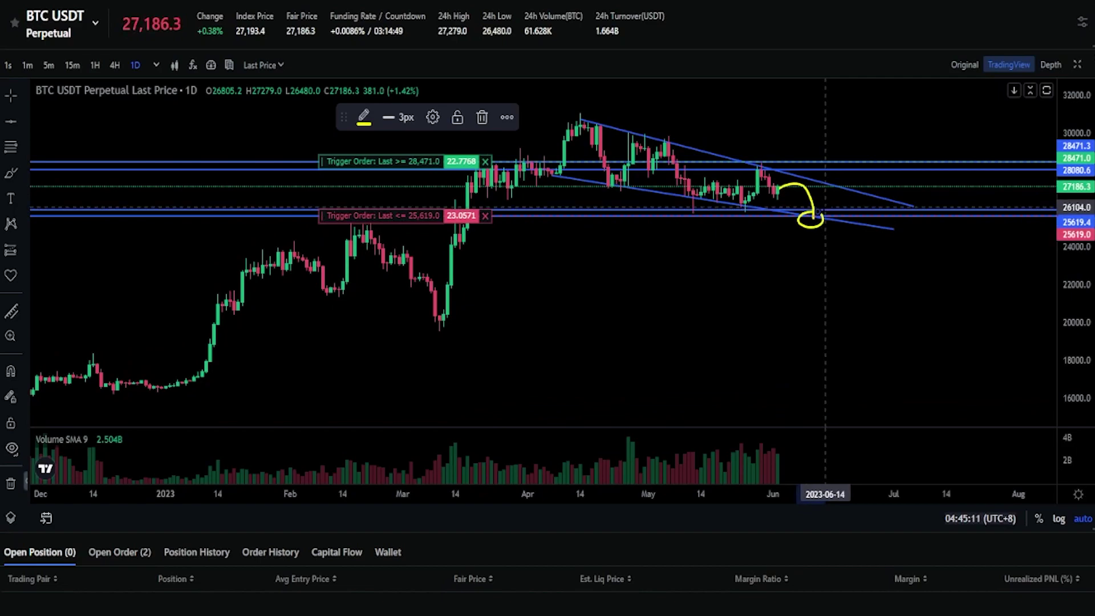
key("Delete")
left_click(23, 173)
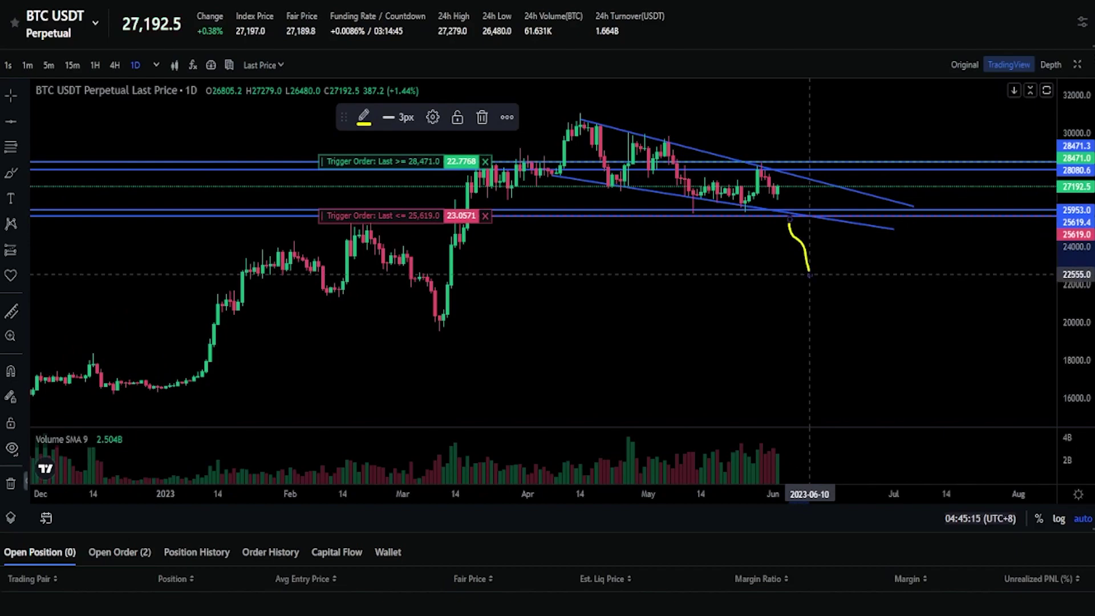
key("Delete")
left_click_drag(783, 217, 805, 203)
key("Delete")
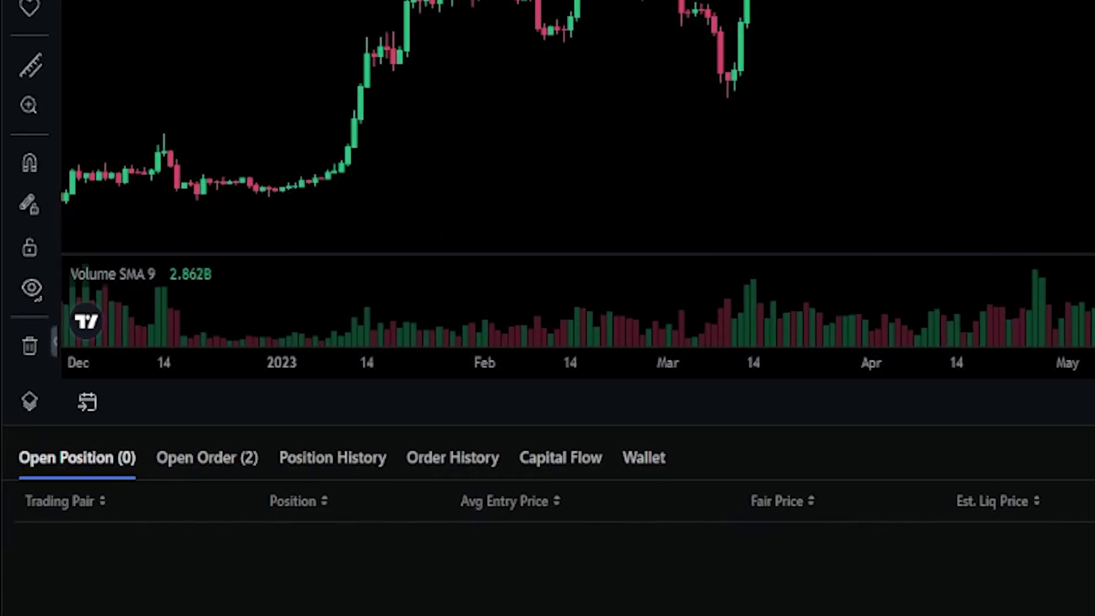
Step: Open the list of open trigger orders and examine the short order's direction, leverage, take-profit and stop-loss
left_click(188, 462)
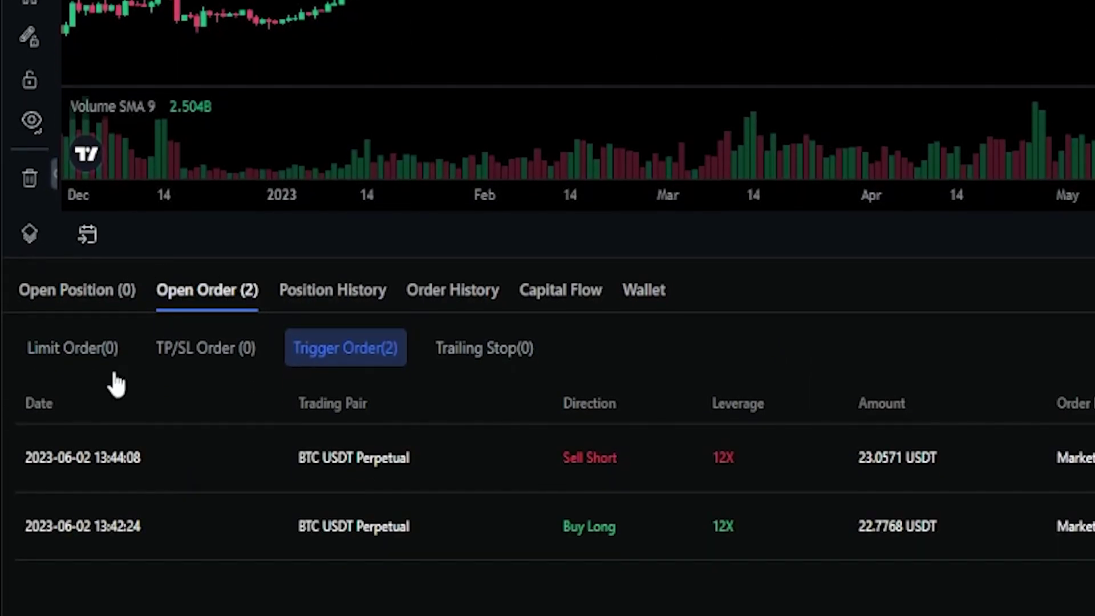
left_click_drag(546, 461, 750, 460)
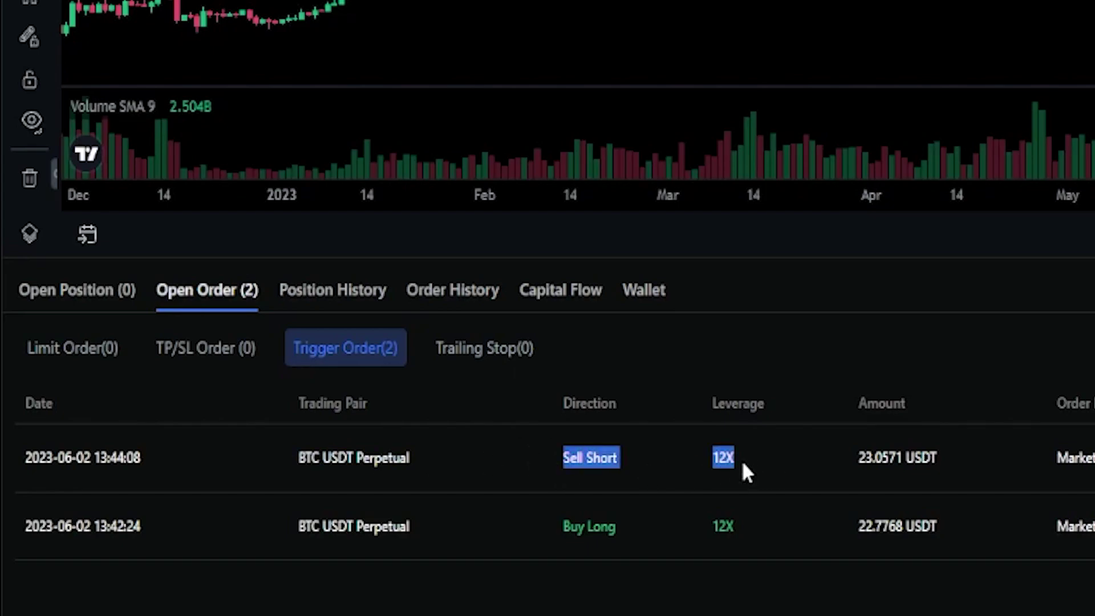
left_click(525, 449)
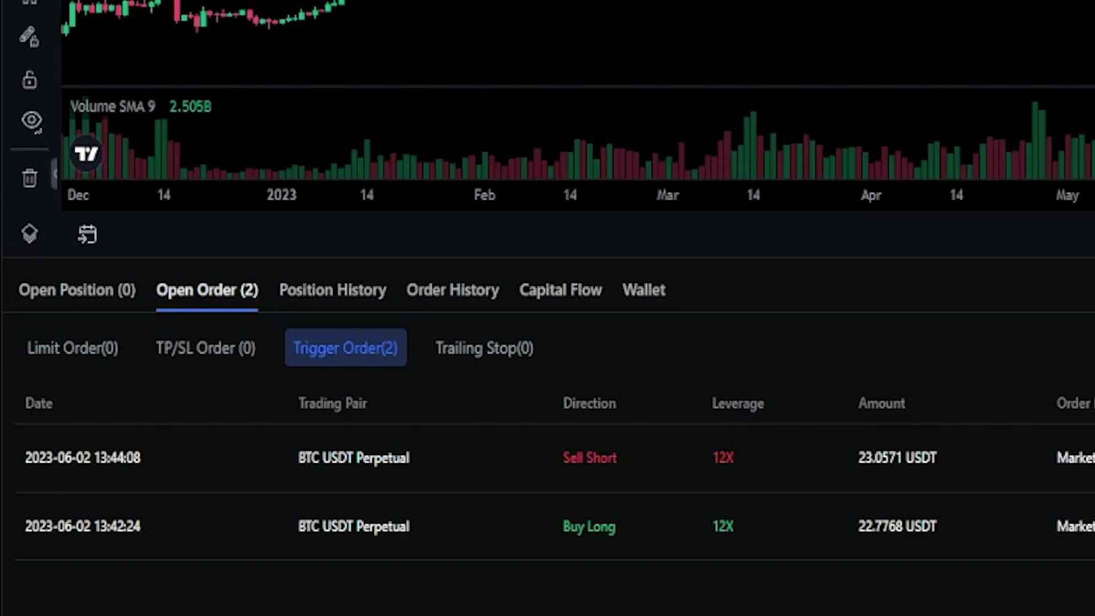
left_click(713, 462)
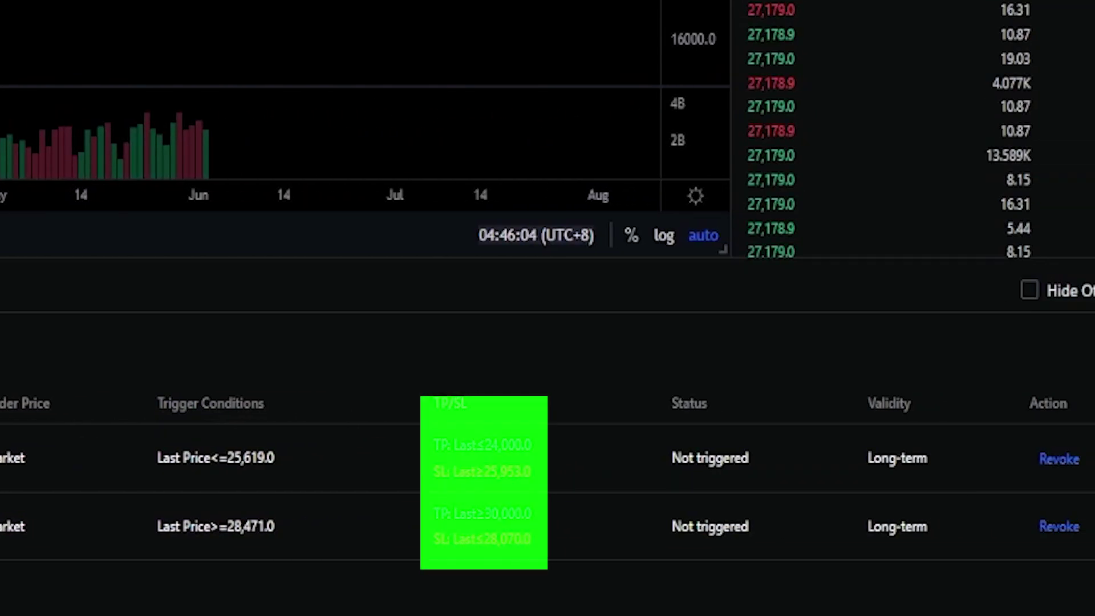
left_click_drag(432, 445, 556, 453)
left_click(420, 448)
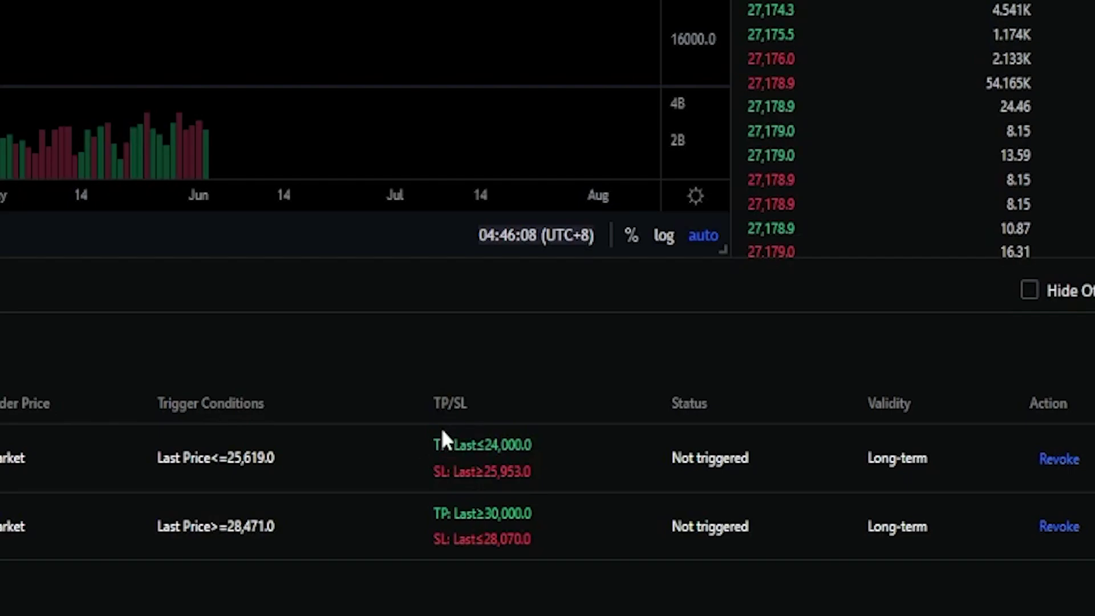
mouse_move(433, 471)
left_mouse_down()
mouse_move(546, 482)
mouse_move(433, 478)
left_mouse_up()
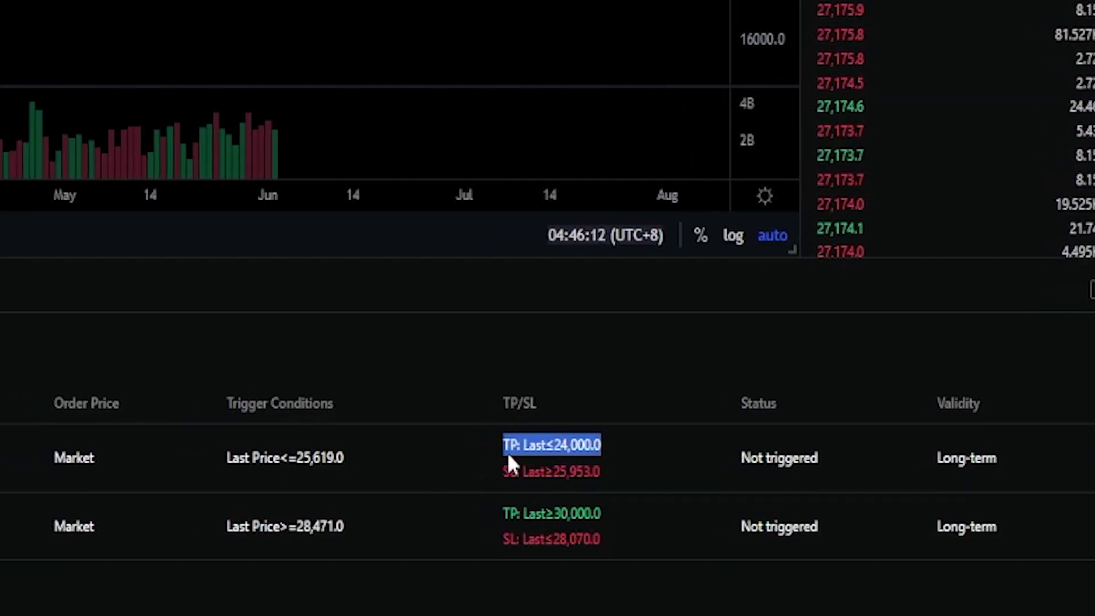
Step: Examine the long order's direction, leverage, amount, take-profit and stop-loss in the trigger order list
left_click_drag(70, 527, 288, 539)
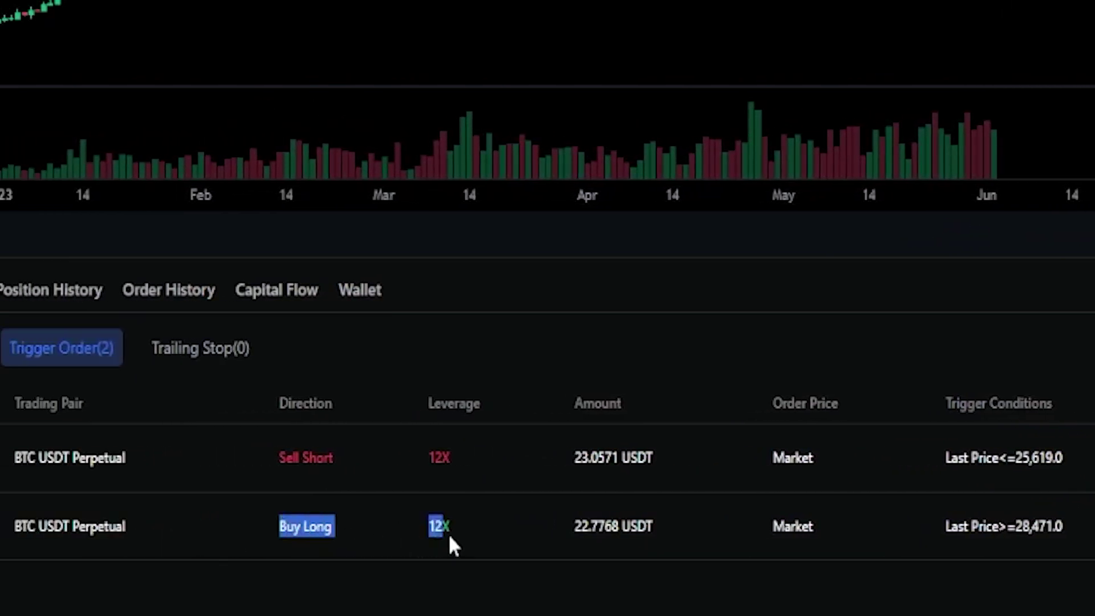
left_click_drag(576, 536, 246, 525)
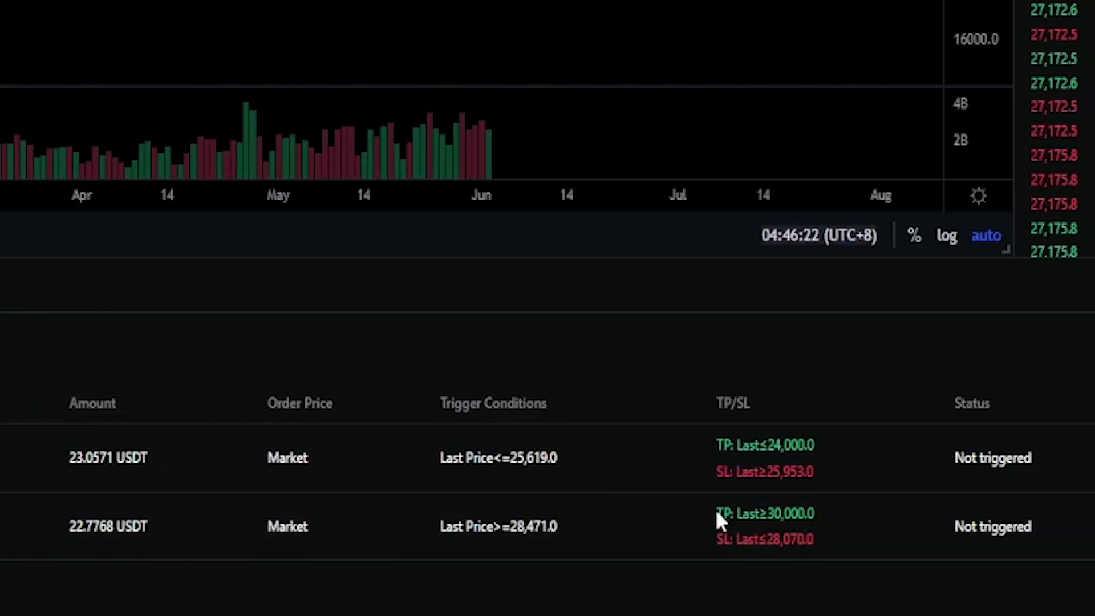
left_click_drag(714, 511, 819, 535)
left_click(765, 605)
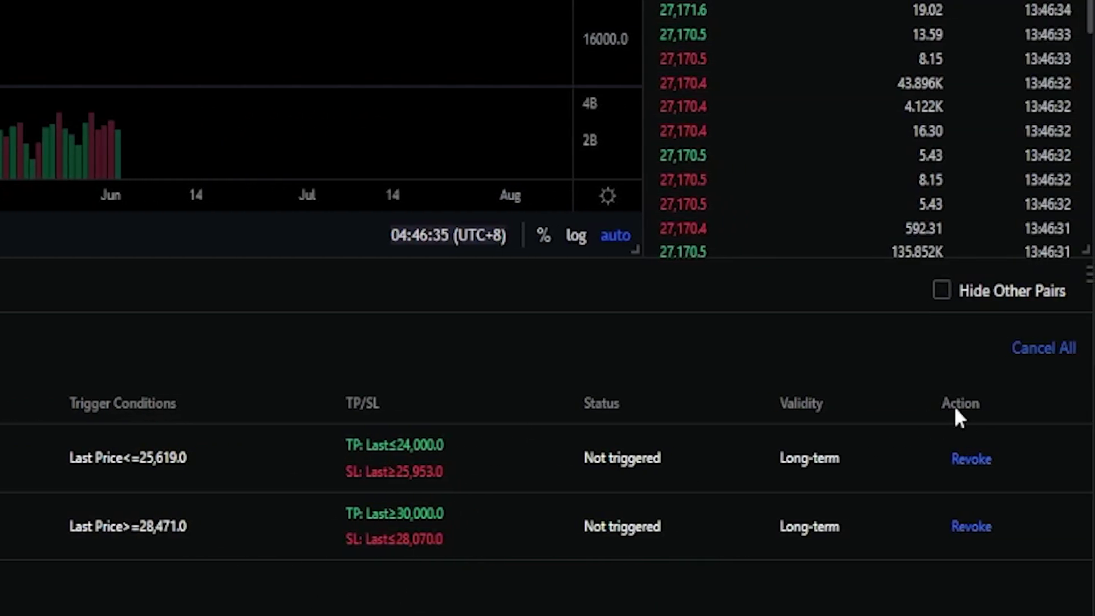
Step: Revoke both the short and the long trigger orders
left_click(948, 461)
left_click(955, 460)
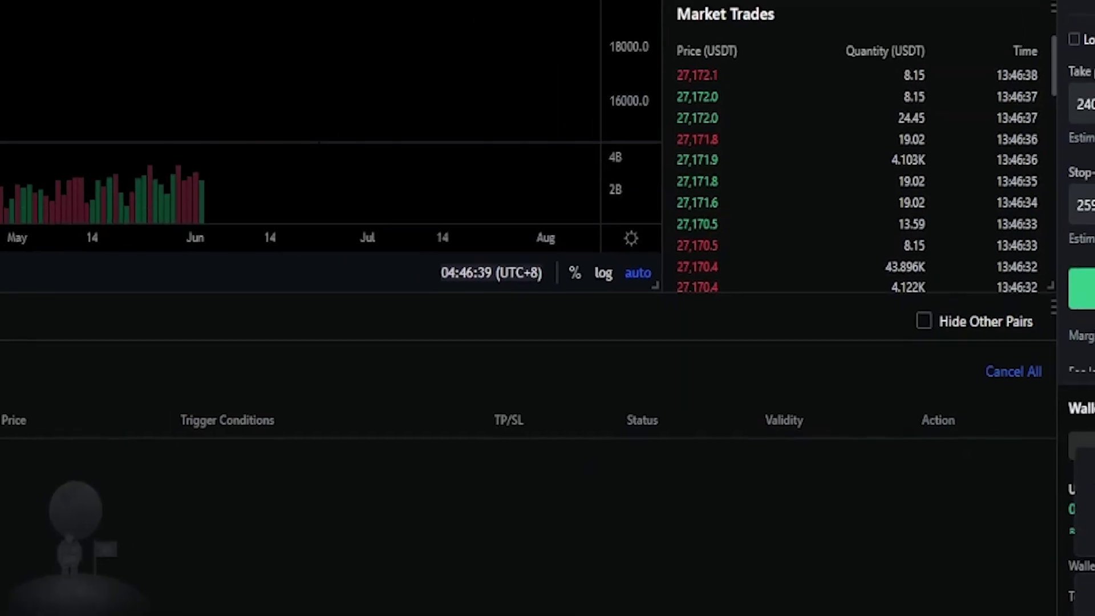